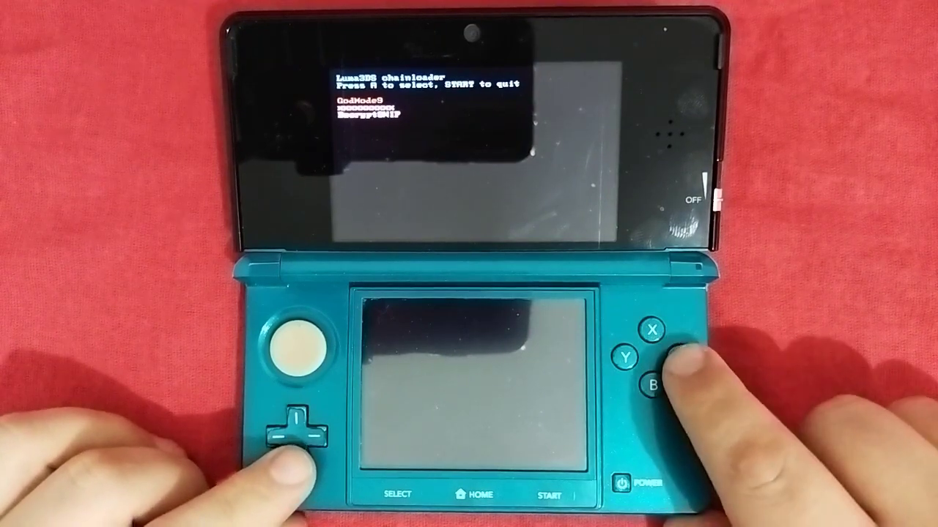
- Launch GodMode9 from the Luma3DS chainloader and open the [M:] MEMORY VIRTUAL drive
key(a)
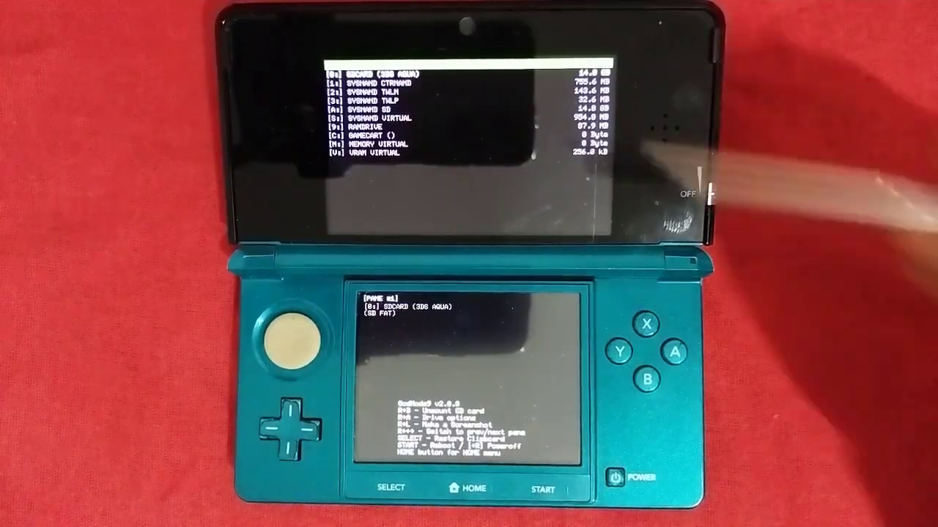
key(Down)
key(Down)
key(Down)
key(Down)
key(Down)
key(Down)
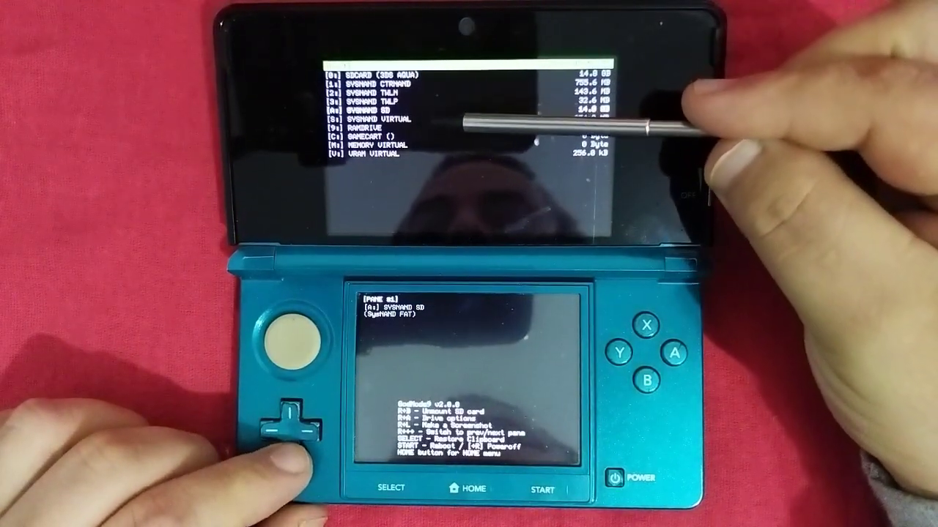
key(Down)
key(Down)
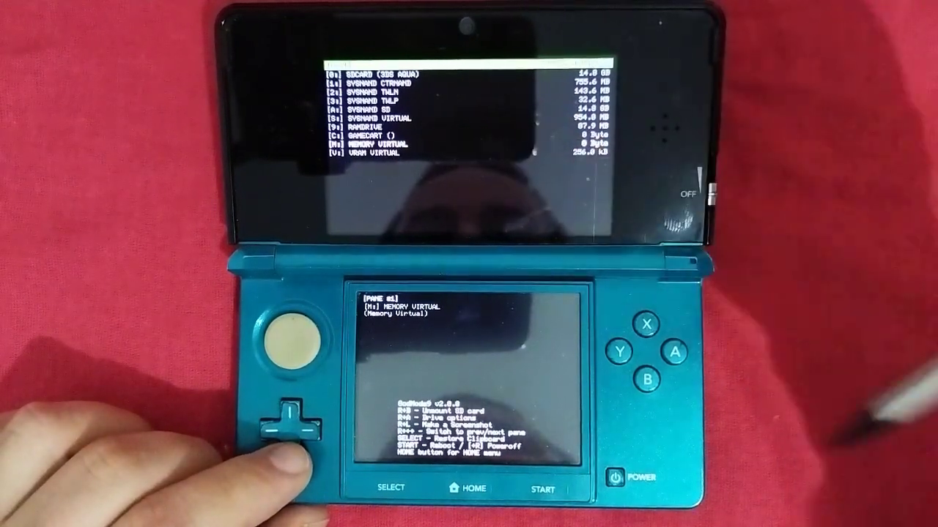
key(Return)
- Copy boot9.bin from the memory drive to 0:/gm9/out
key(Down)
key(Down)
key(Down)
key(Down)
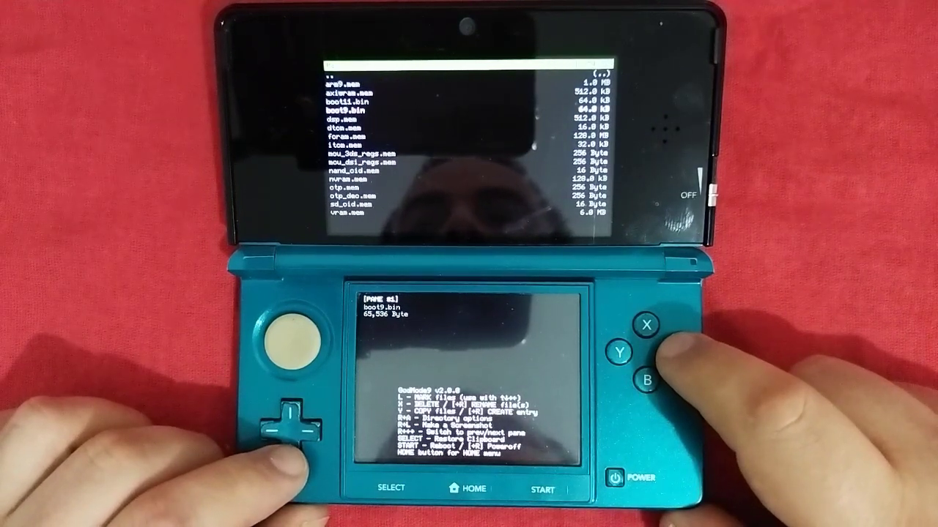
key(Down)
key(Down)
key(Down)
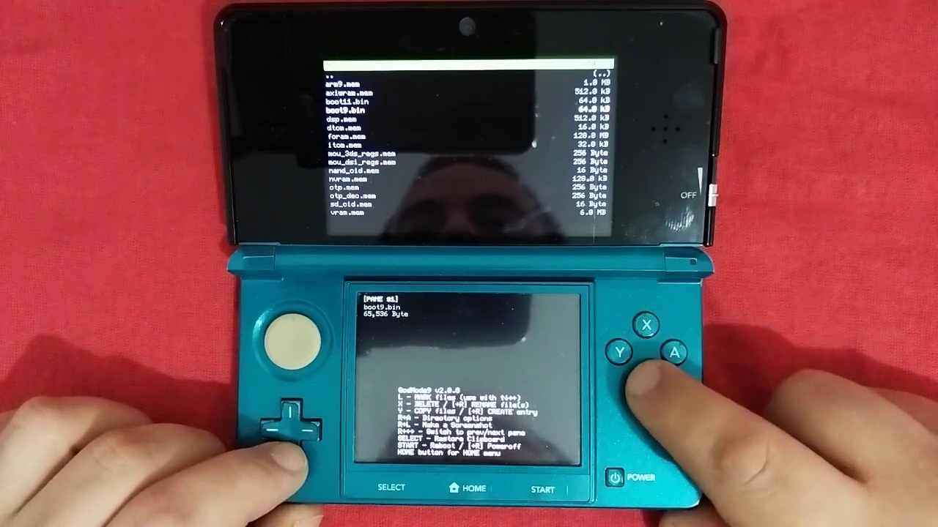
- Return to the drive list and open the [1:] SYSNAND CTRNAND drive
key(b)
key(Up)
key(Up)
key(Up)
key(Up)
key(Up)
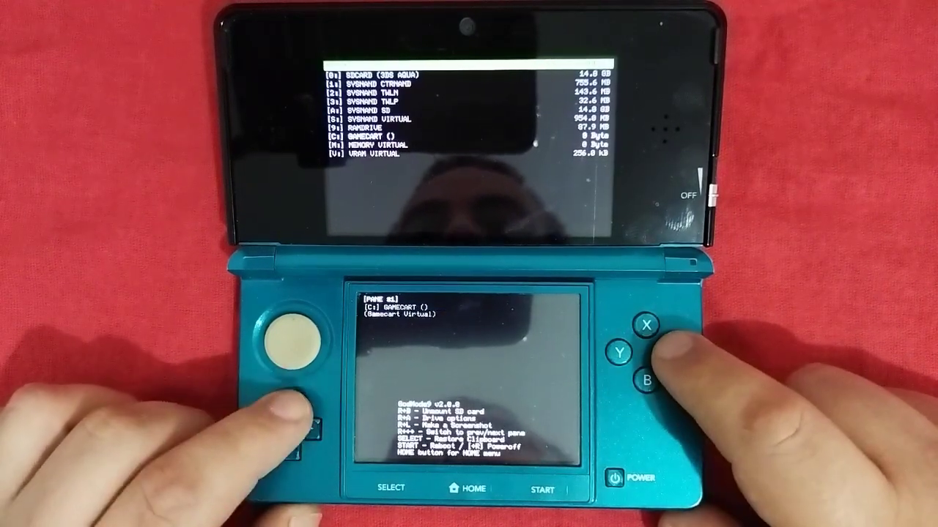
key(Up)
key(Up)
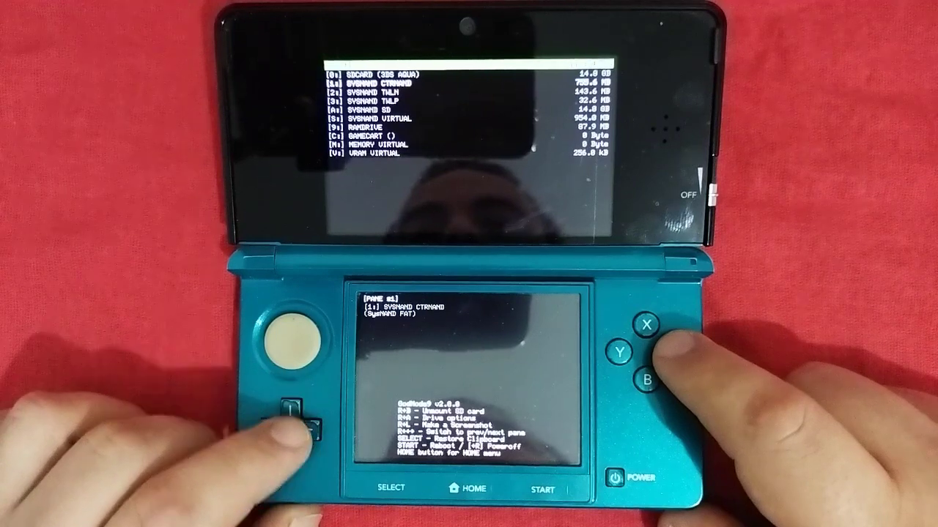
key(a)
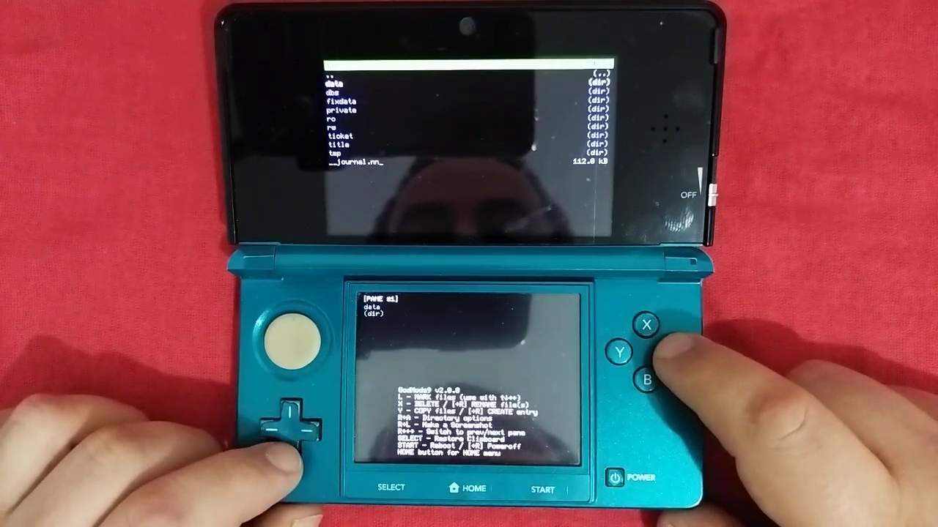
- Open the private folder and copy movable.sed to 0:/gm9/out
key(Down)
key(Down)
key(Down)
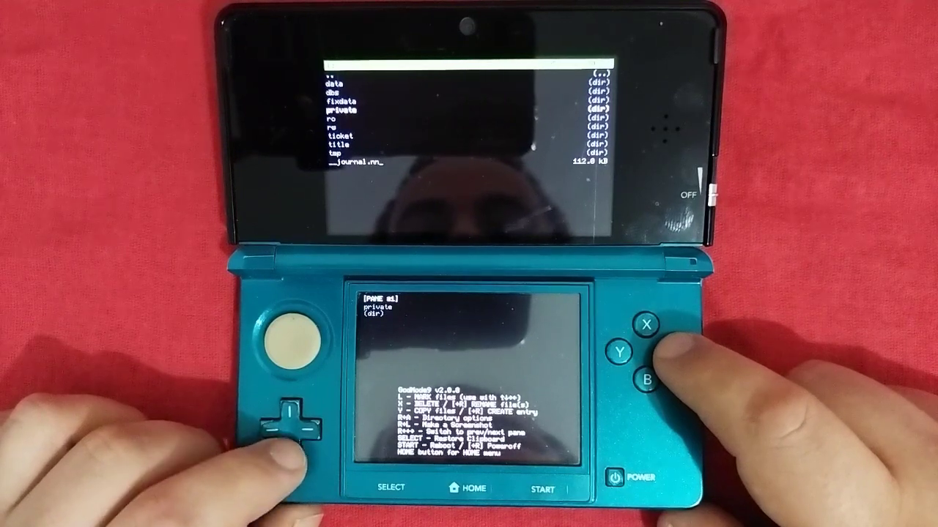
key(a)
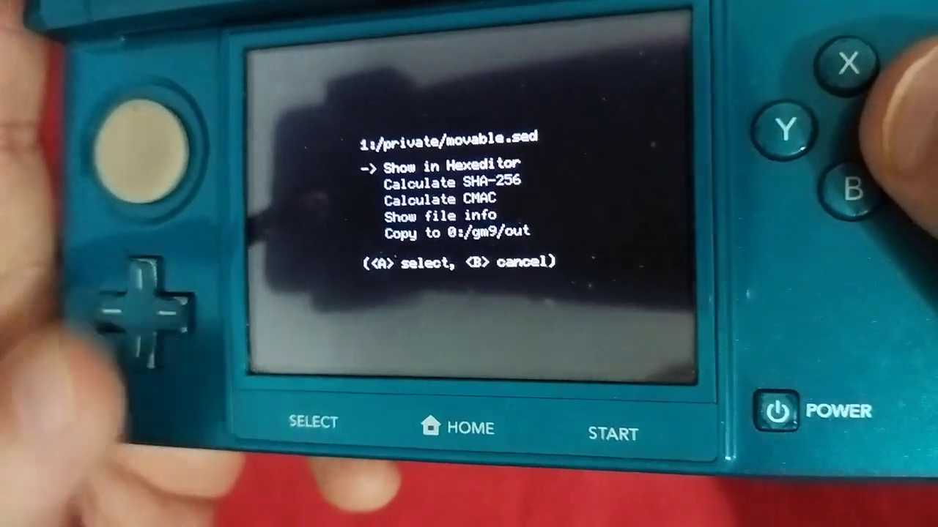
key(Down)
key(Down)
key(Down)
key(Down)
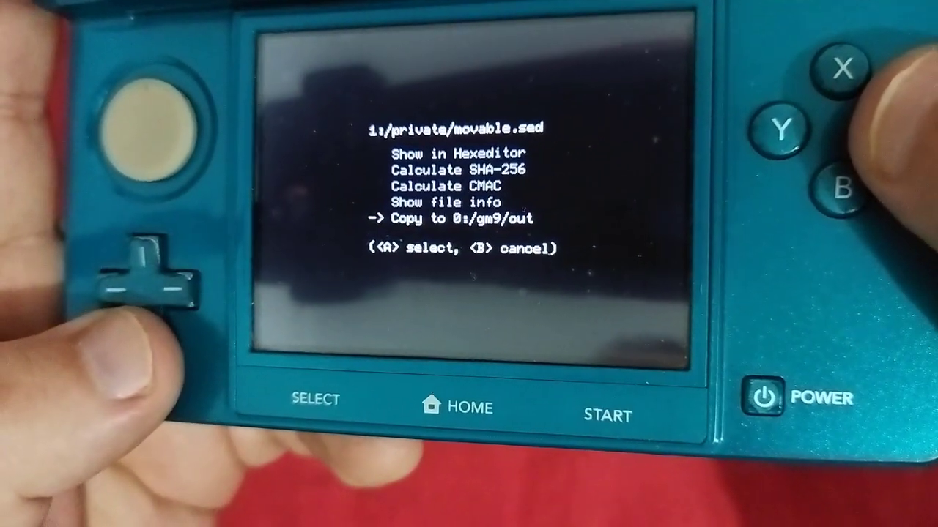
key(a)
key(a)
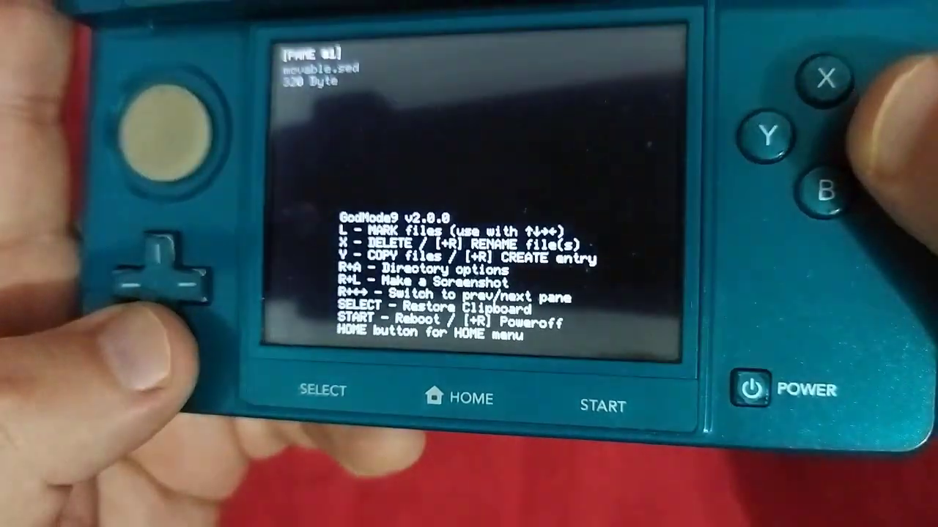
- Go back from the private folder to the drive list and bring up the HOME menu
key(b)
key(b)
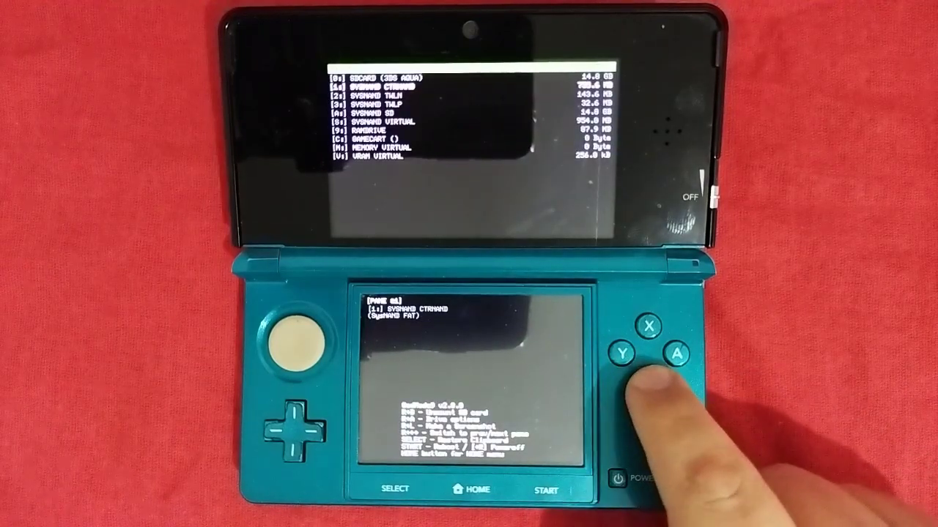
key(Home)
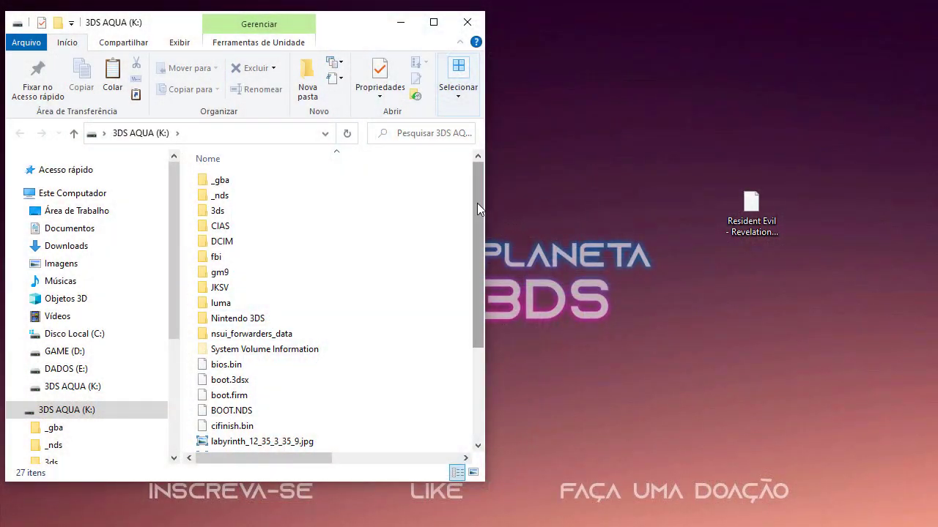
- In File Explorer, open gm9/out on the 3DS AQUA (K:) card and check for boot9.bin and movable.sed
drag(476, 205, 410, 230)
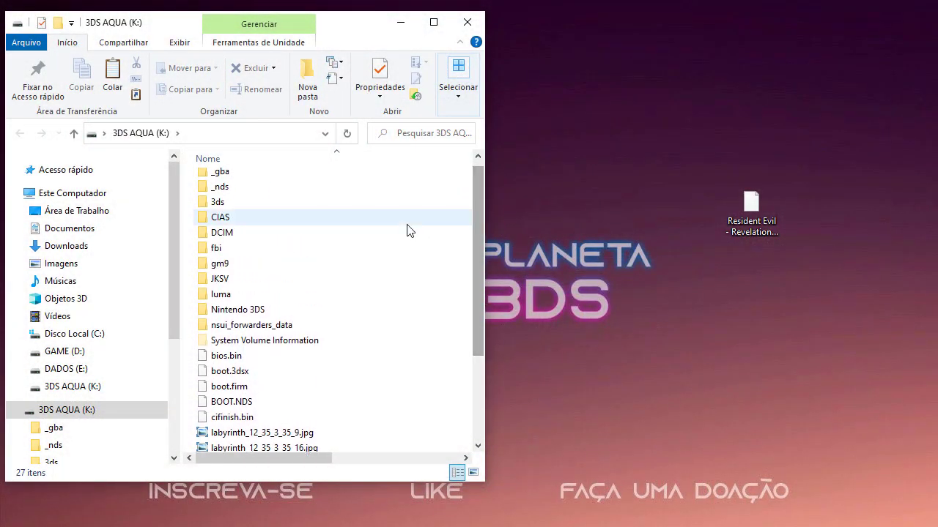
click(218, 265)
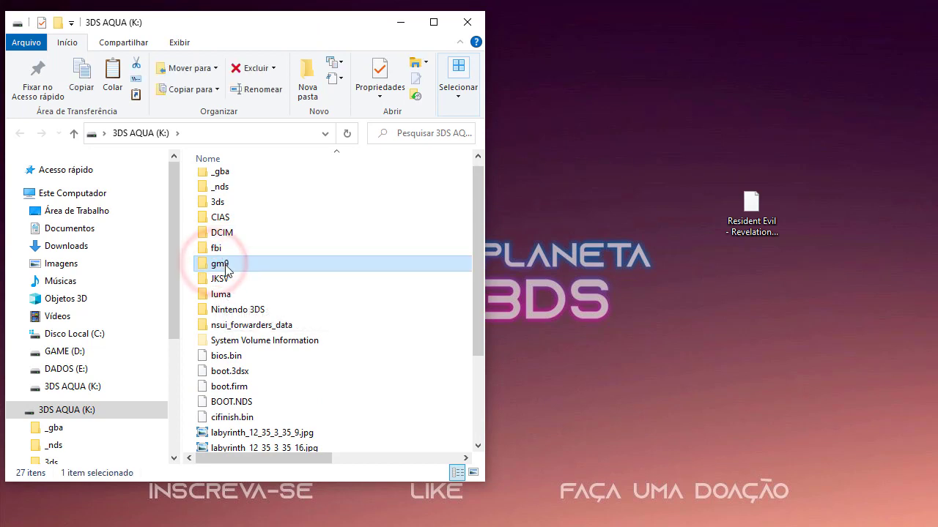
double_click(218, 265)
double_click(219, 183)
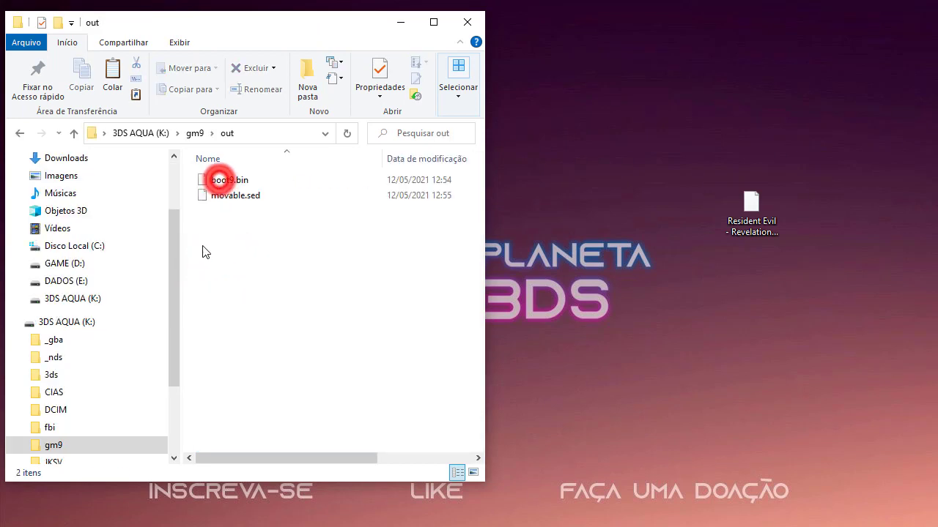
click(224, 182)
click(225, 195)
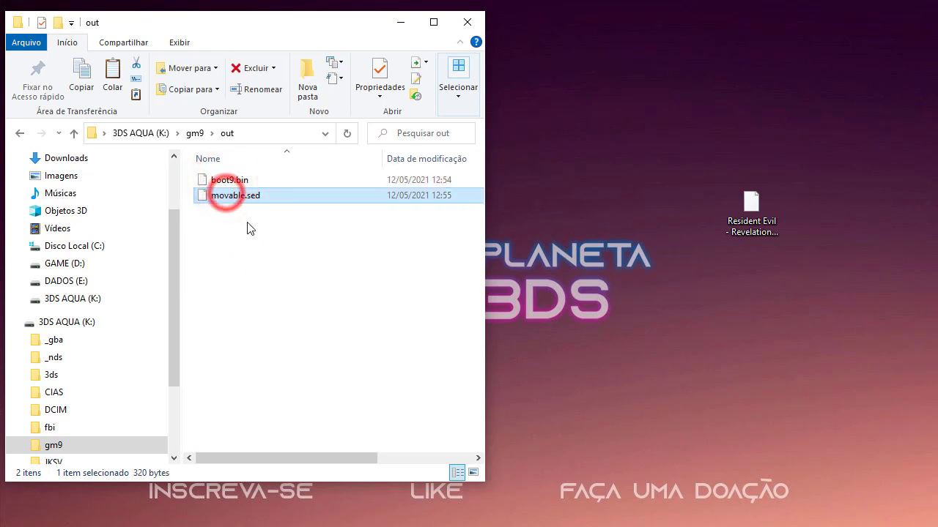
click(268, 299)
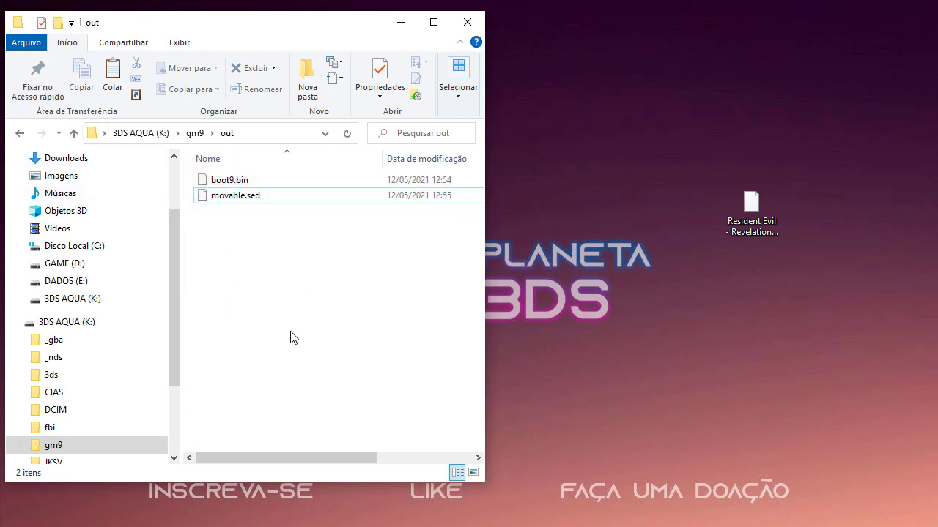
- Return to the root of the 3DS AQUA (K:) card and minimise the folder window
click(74, 134)
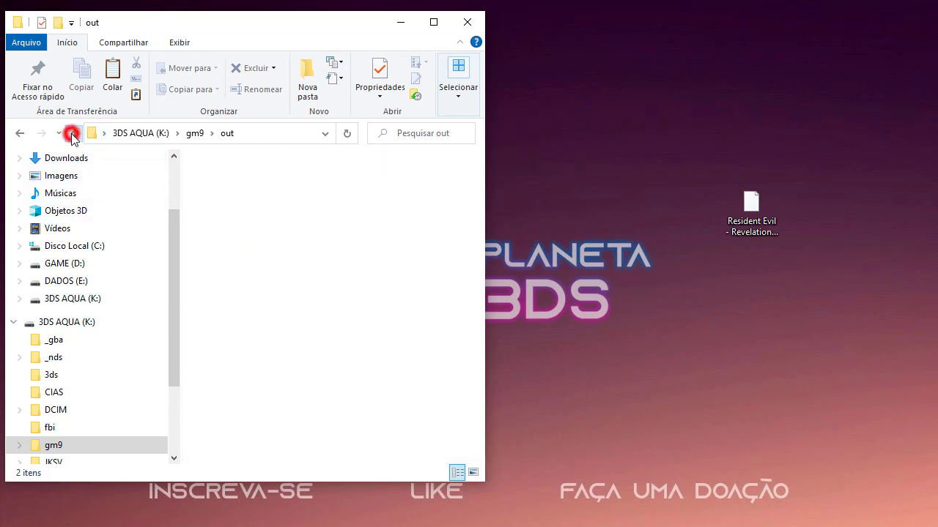
click(73, 134)
click(399, 23)
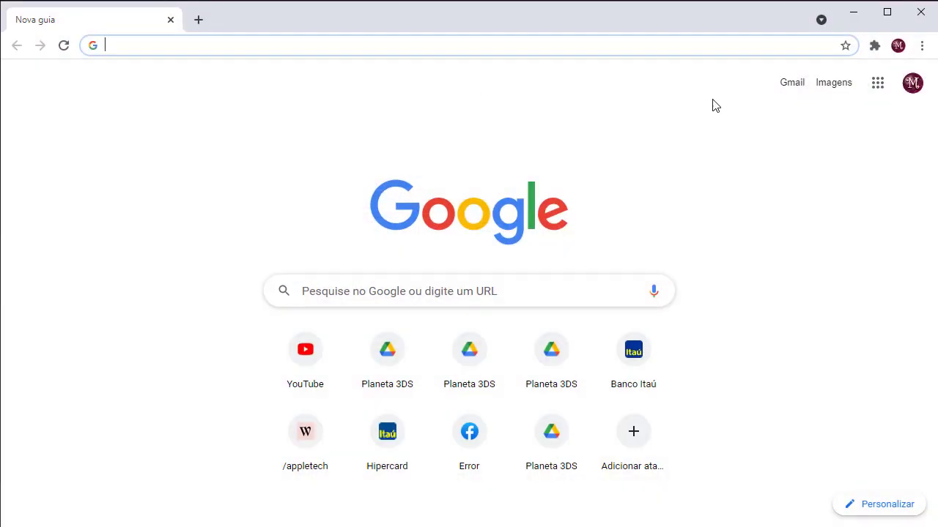
- In Chrome, search Google for "ihaveamac github"
click(475, 45)
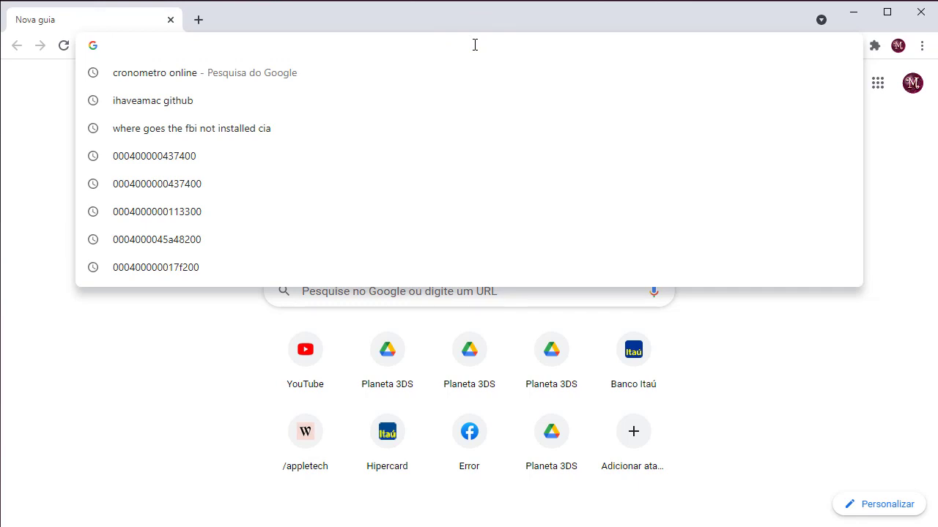
text(ihave)
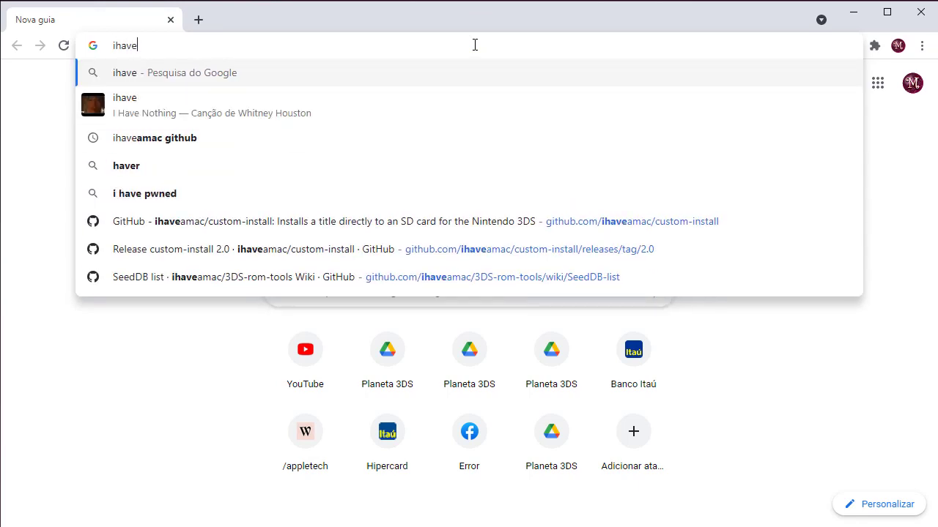
text(amac)
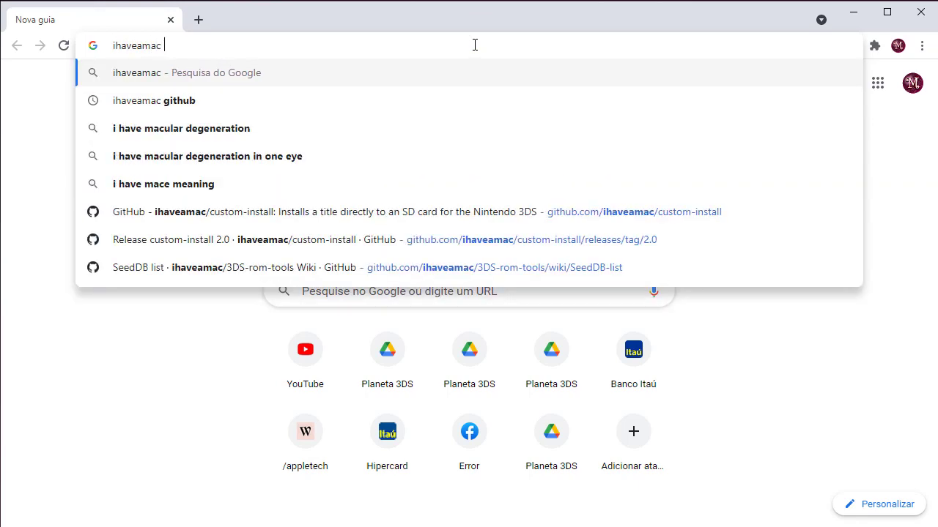
text( github)
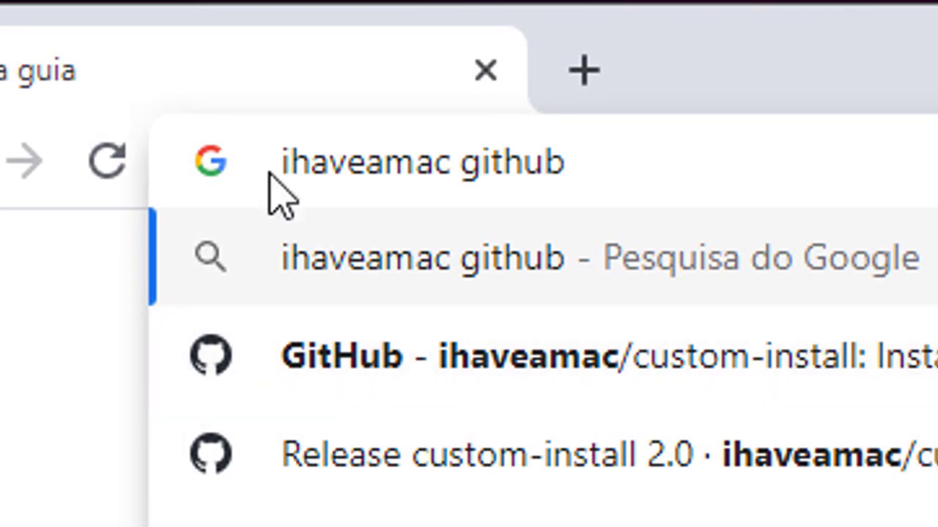
click(713, 159)
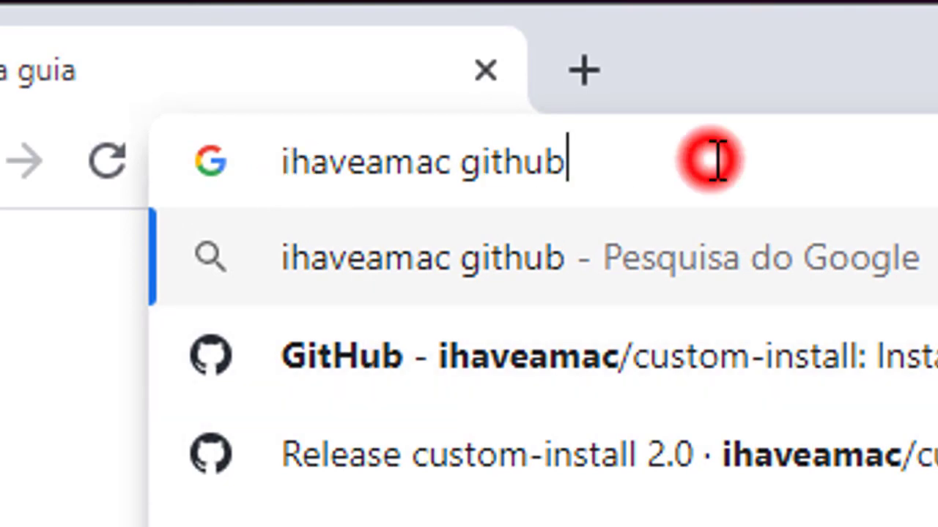
key(Return)
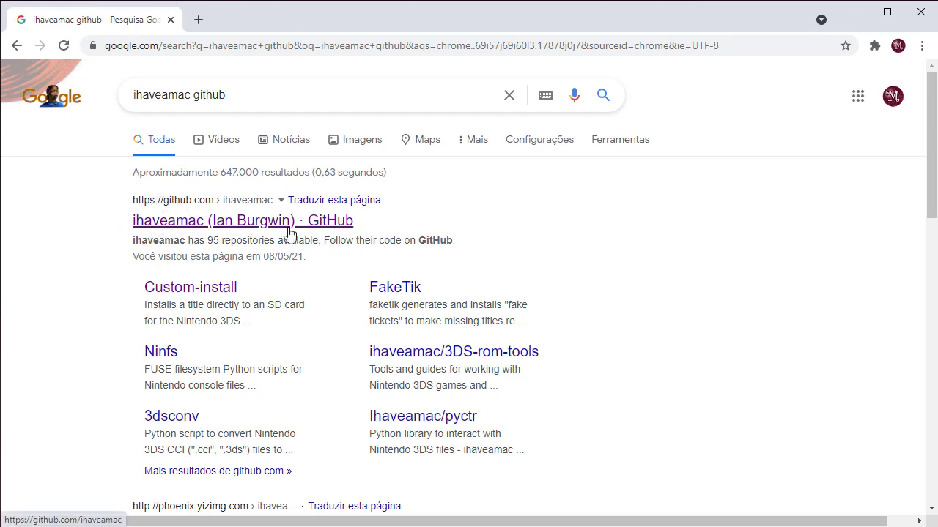
- Open the ihaveamac GitHub profile from the search results and go to its custom-install repository
click(264, 221)
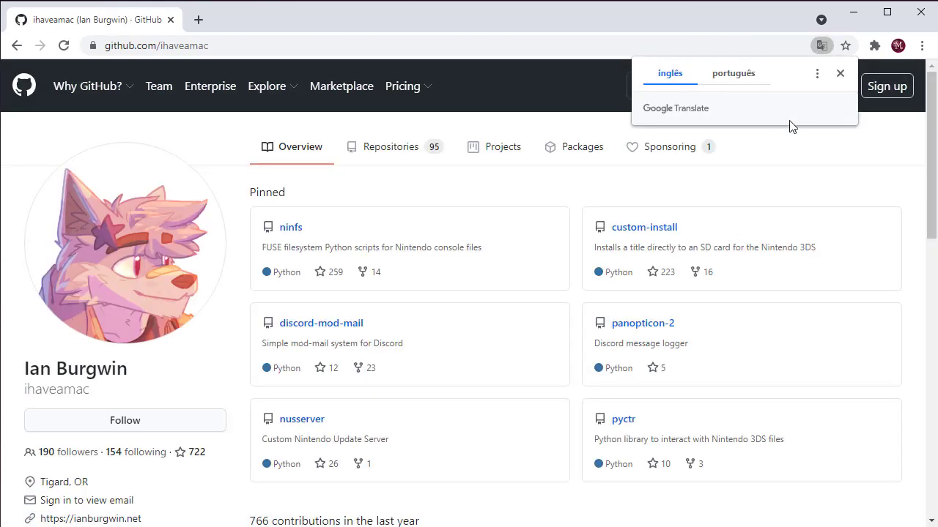
click(639, 230)
scroll(765, 235, down, 3)
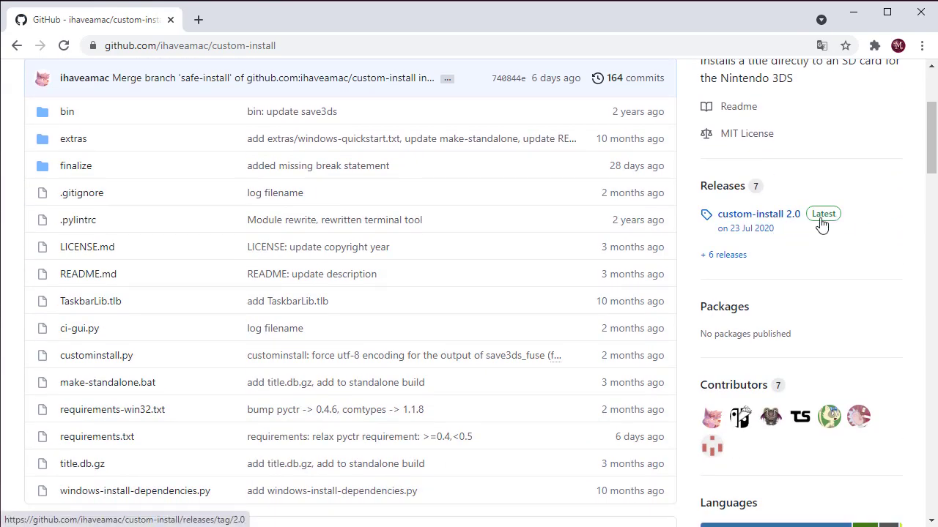
- Download custom-install-standalone.zip from the assets of the latest release, custom-install 2.0
click(823, 224)
scroll(570, 264, down, 10)
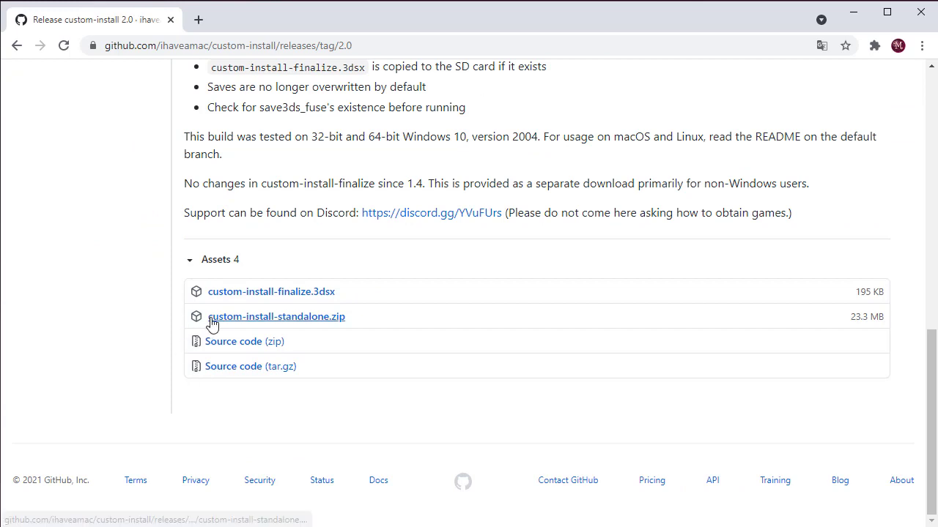
click(297, 317)
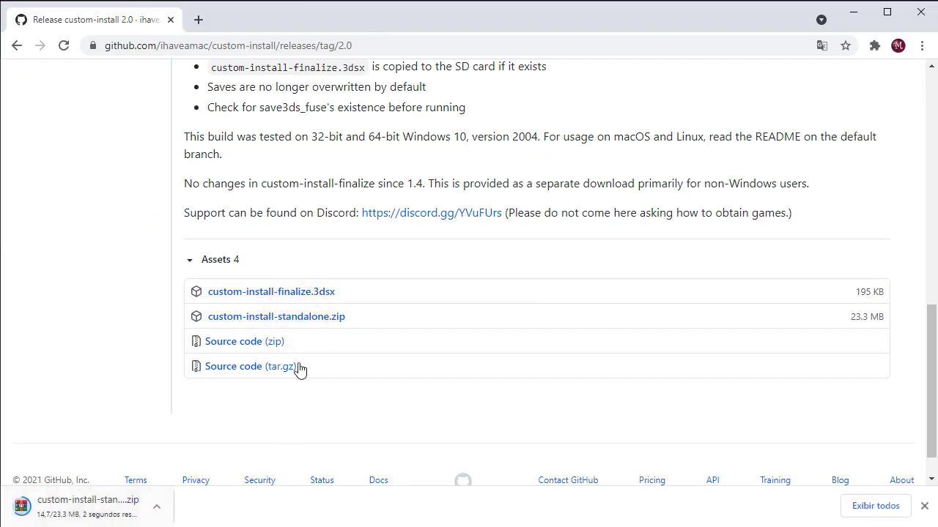
- Return to the custom-install repository page and read the README's Setup section on boot9 and SeedDB requirements
key(Home)
key(End)
key(Home)
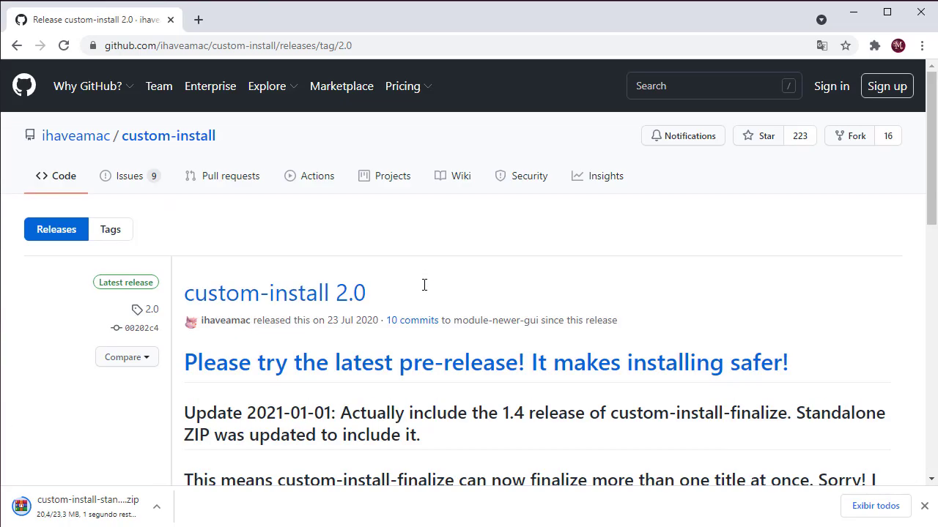
click(16, 45)
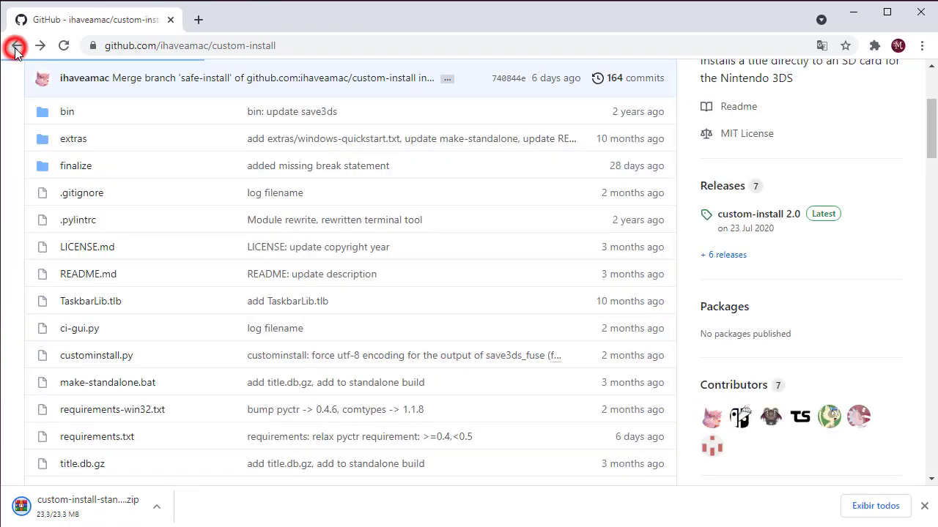
scroll(513, 278, down, 5)
scroll(511, 276, down, 9)
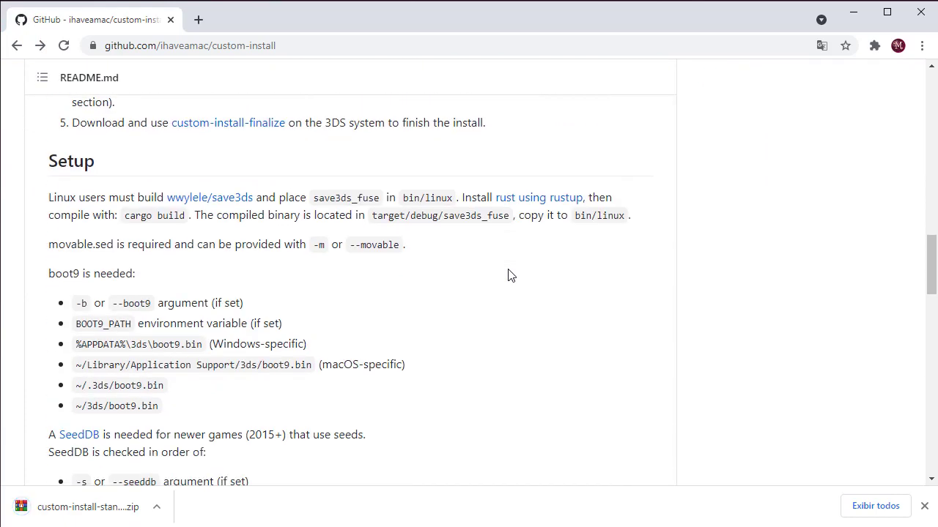
scroll(510, 276, down, 3)
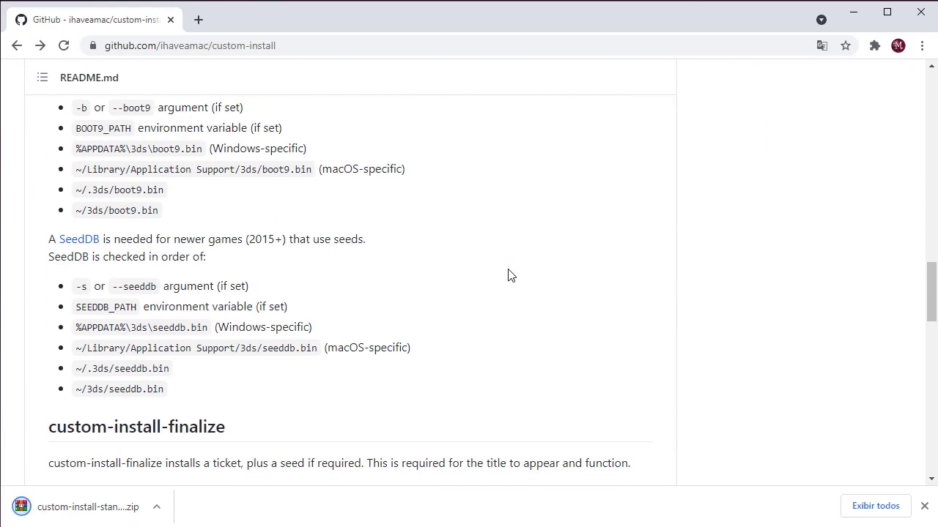
- Open the SeedDB list linked in the README, download seeddb.bin to the desktop and close the browser
click(80, 242)
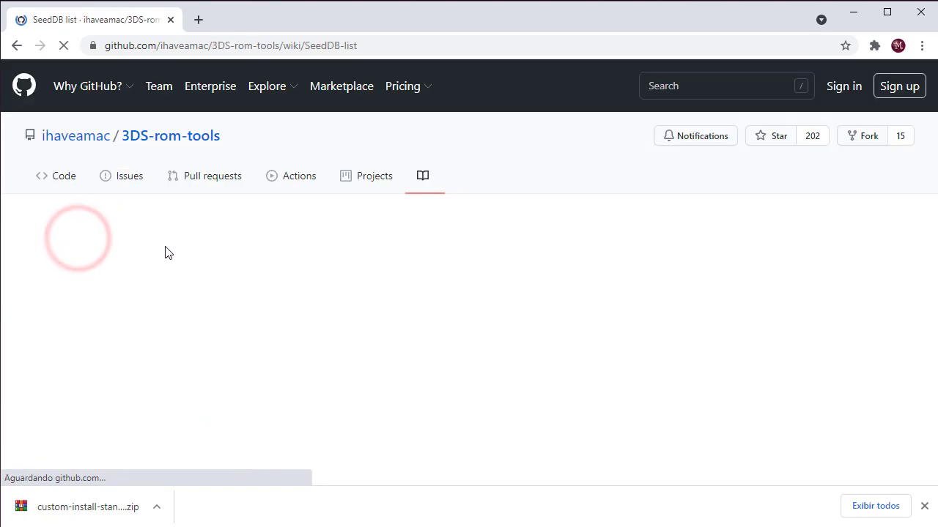
scroll(234, 262, down, 1)
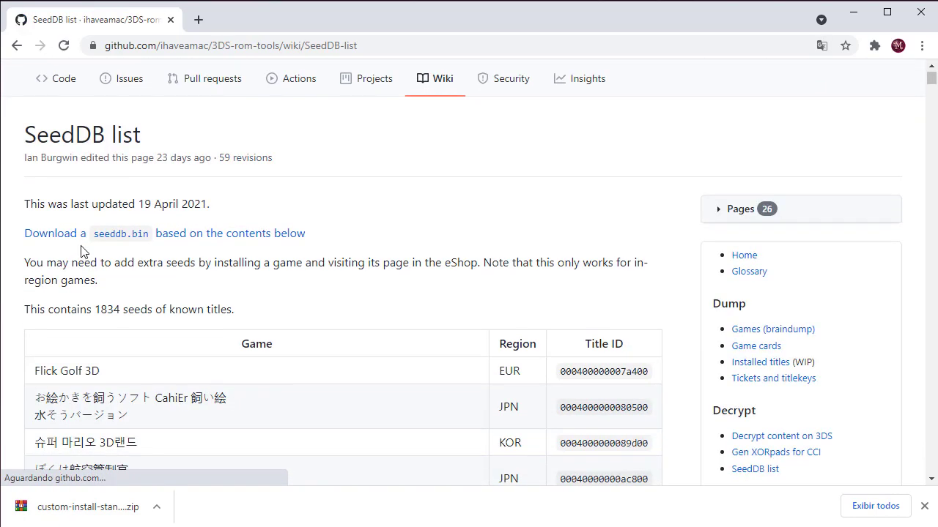
click(117, 238)
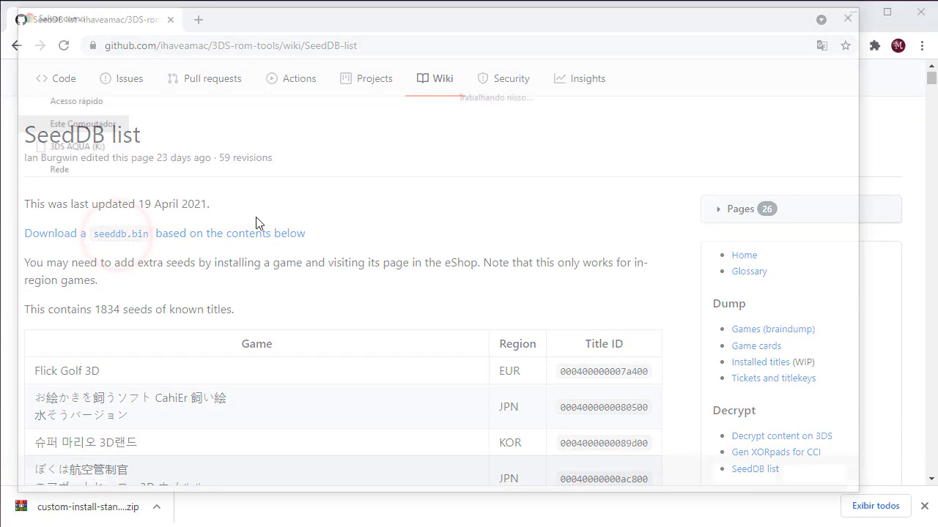
click(925, 13)
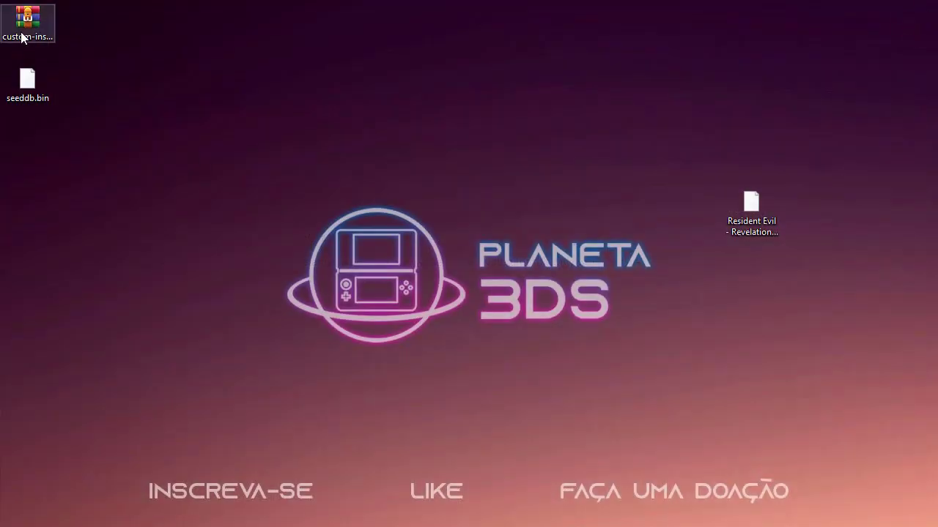
- Line up the custom-install archive and seeddb.bin on the desktop beside the Resident Evil file
drag(587, 204, 608, 209)
drag(33, 82, 370, 201)
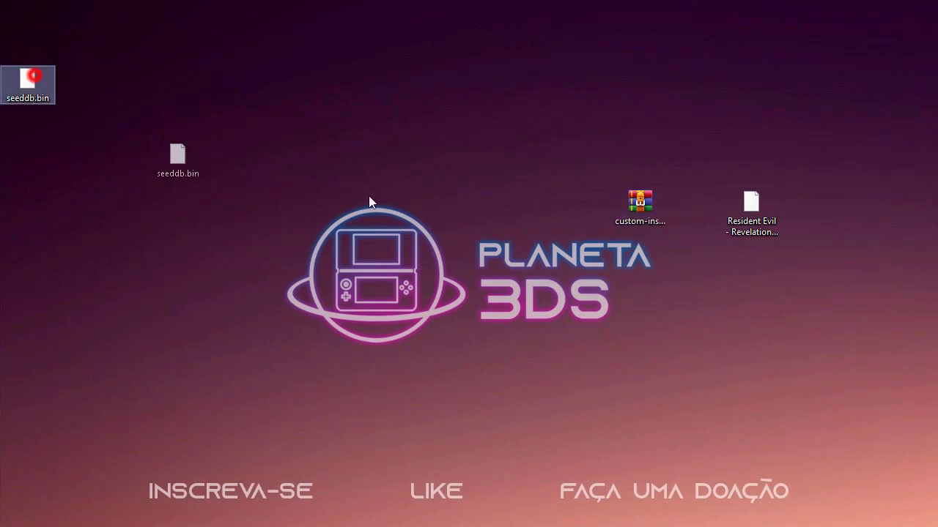
drag(591, 201, 590, 202)
- Copy seeddb.bin from the desktop into the gm9\out folder on the 3DS AQUA (K:) card and return to the card's root
key(alt+Tab)
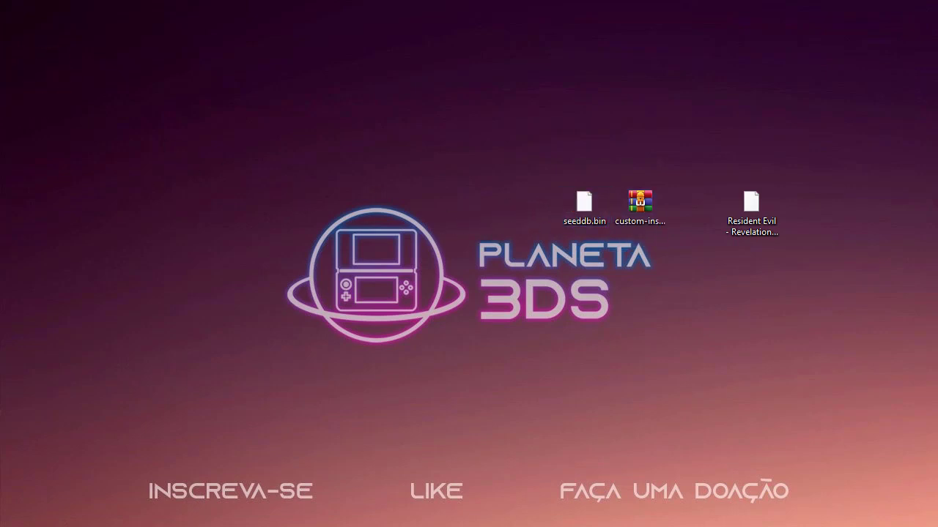
click(586, 208)
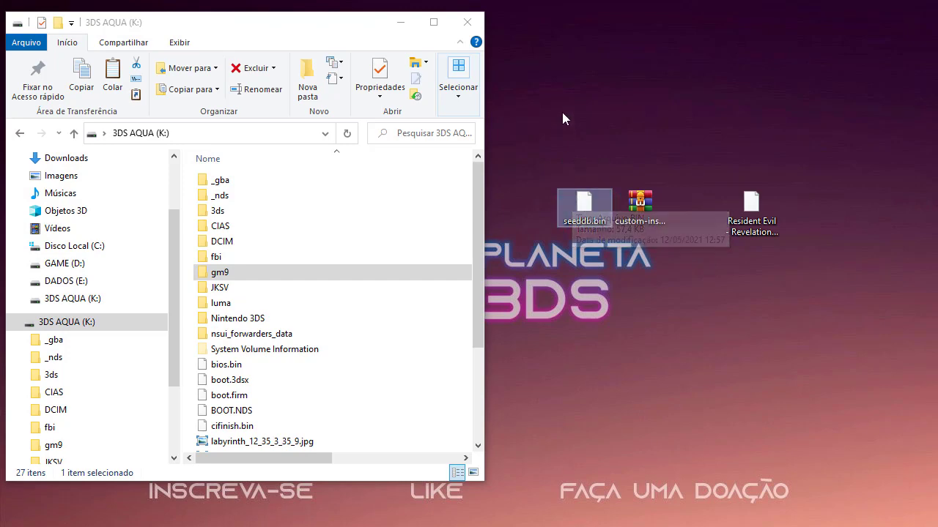
right_click(579, 209)
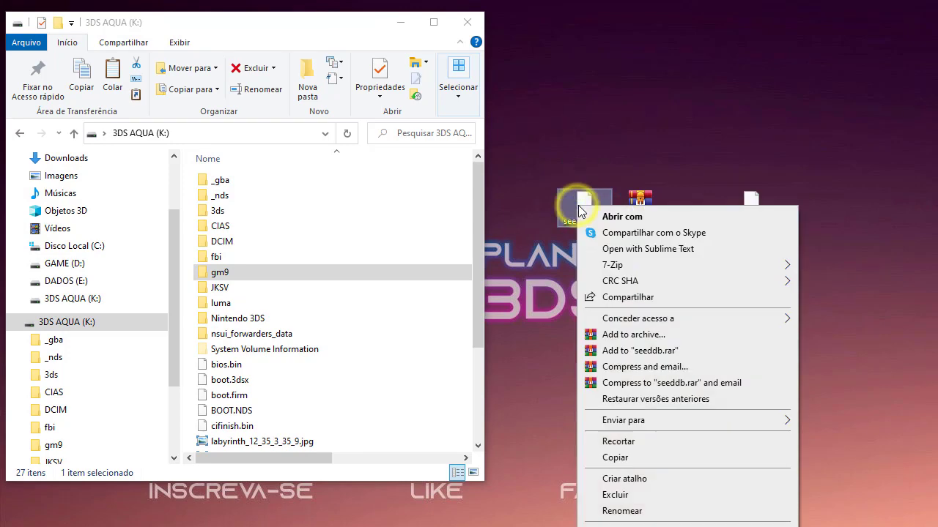
click(617, 457)
double_click(220, 273)
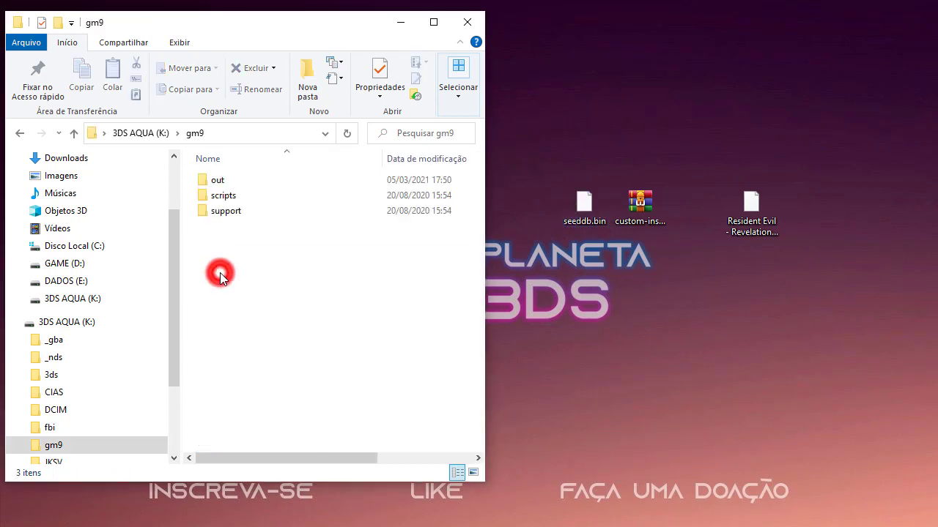
double_click(244, 182)
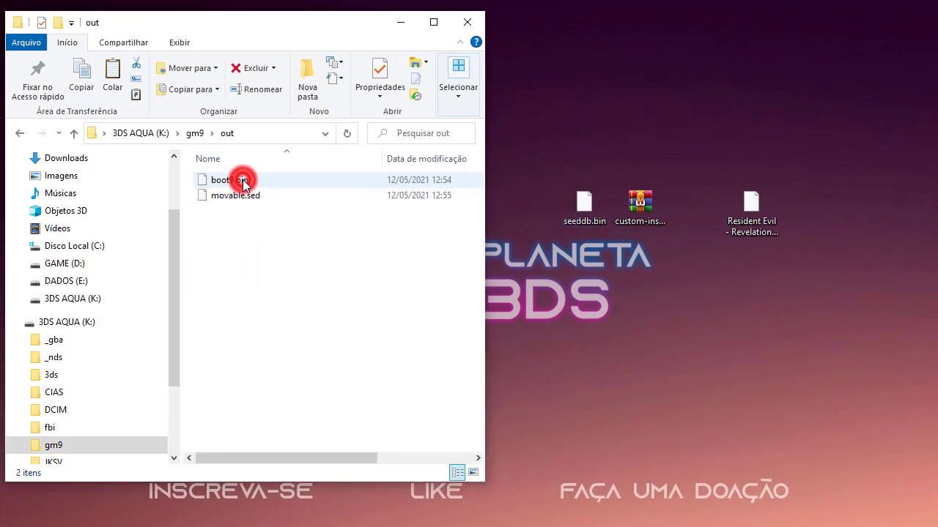
right_click(236, 233)
click(292, 356)
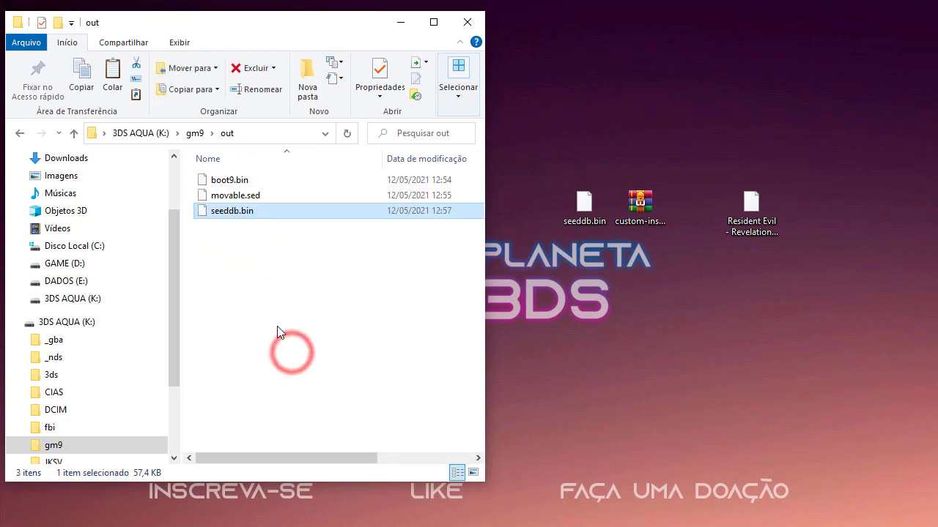
click(266, 300)
click(76, 135)
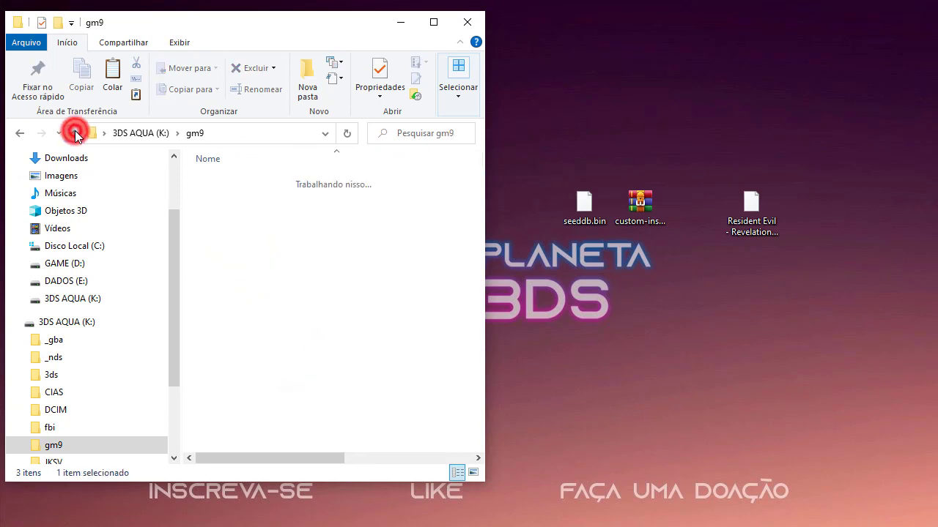
click(75, 135)
- Move seeddb.bin on the desktop between the custom-install archive and the Resident Evil file
click(649, 119)
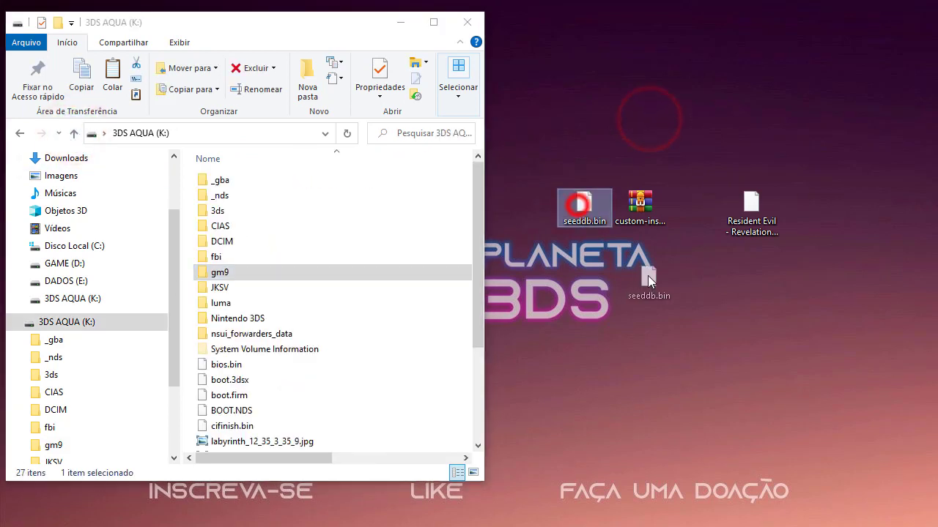
drag(648, 281, 674, 243)
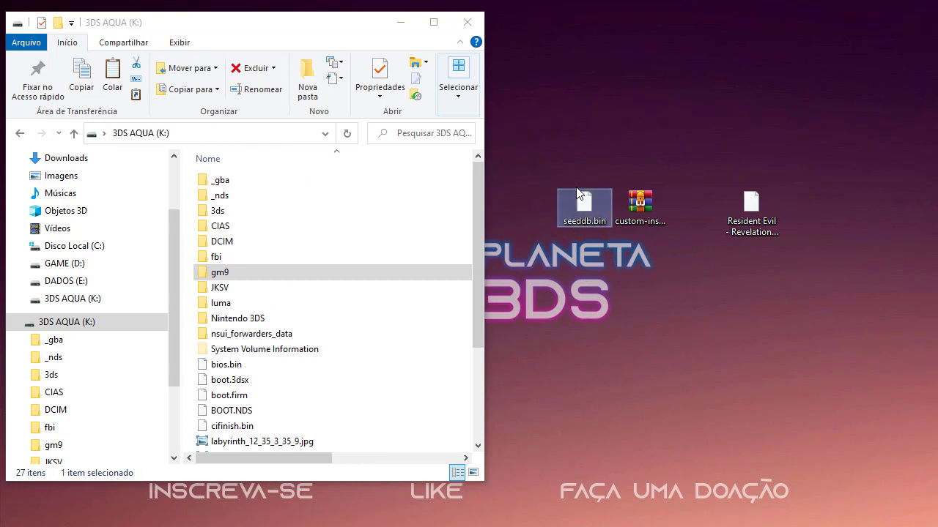
click(579, 202)
drag(680, 202, 687, 200)
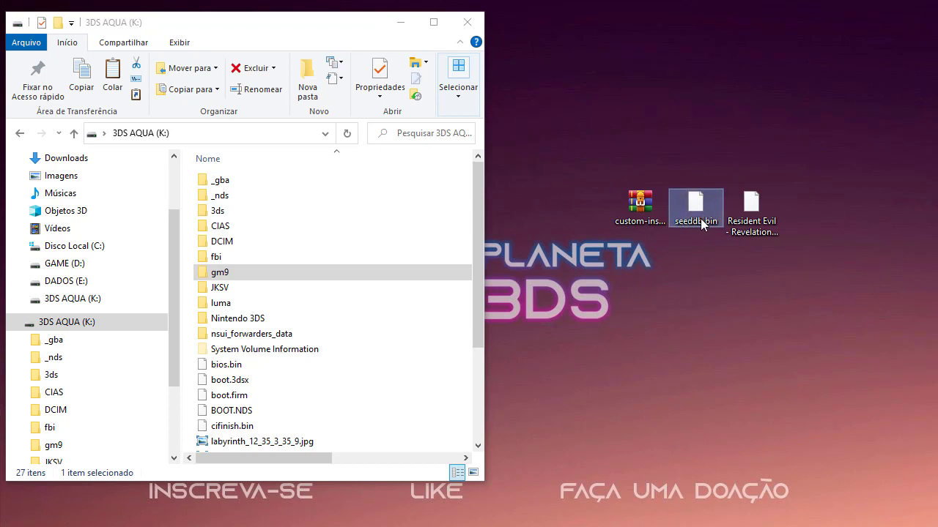
- Review boot9.bin and movable.sed in the card's gm9\out folder, then return to the card's root
click(251, 291)
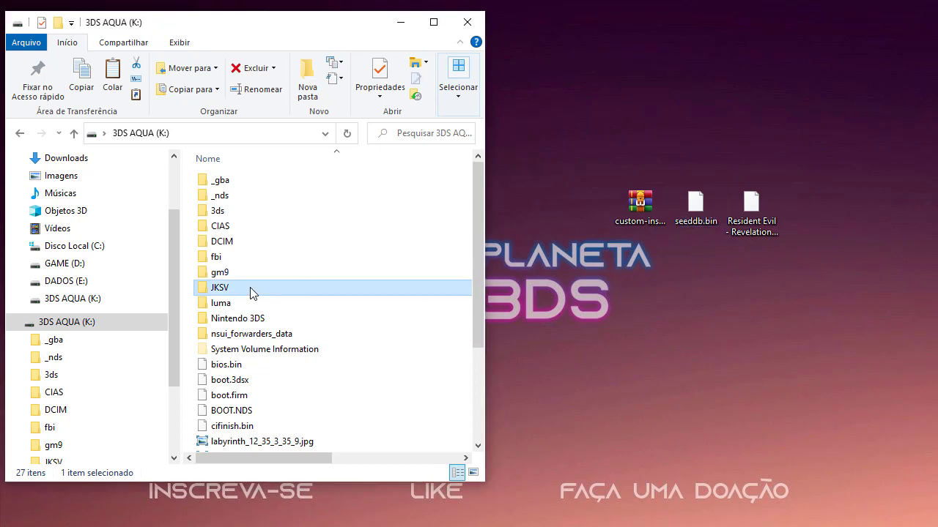
click(249, 271)
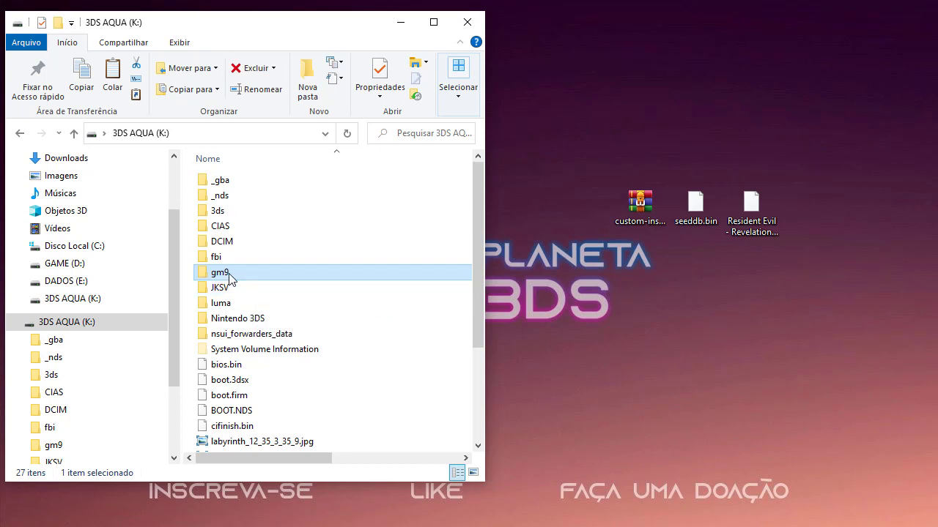
double_click(228, 273)
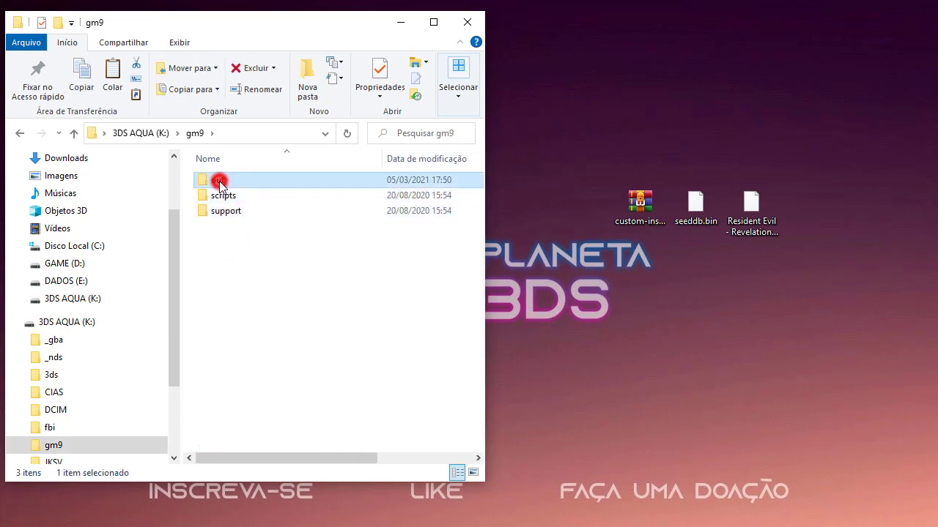
double_click(217, 180)
click(233, 182)
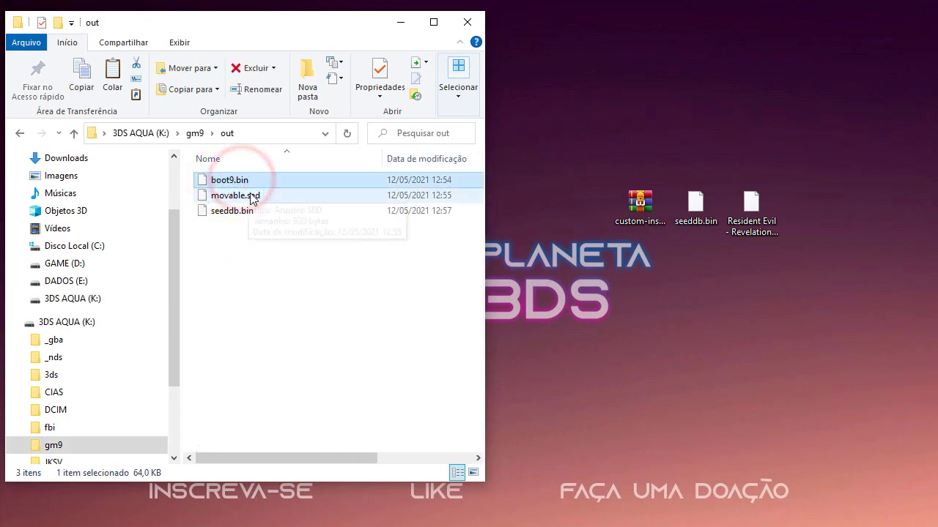
click(252, 194)
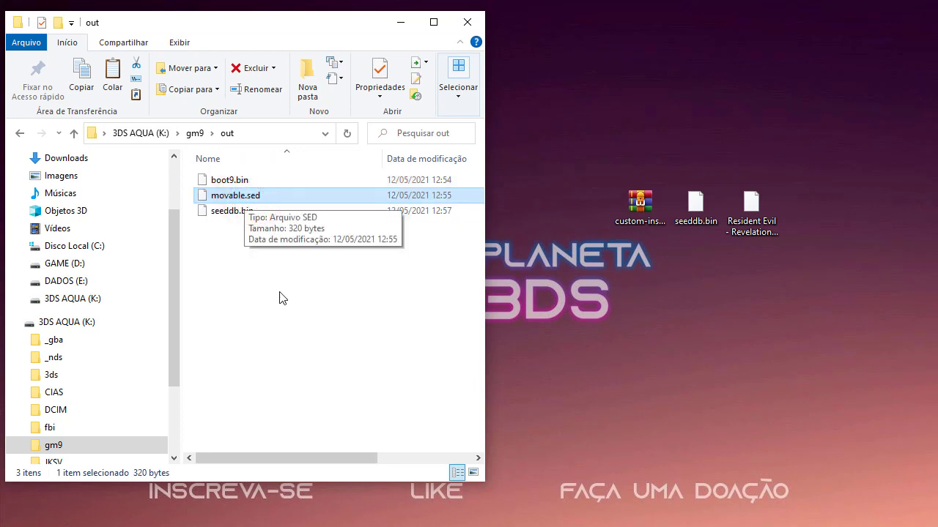
click(236, 180)
click(239, 196)
click(236, 179)
click(236, 197)
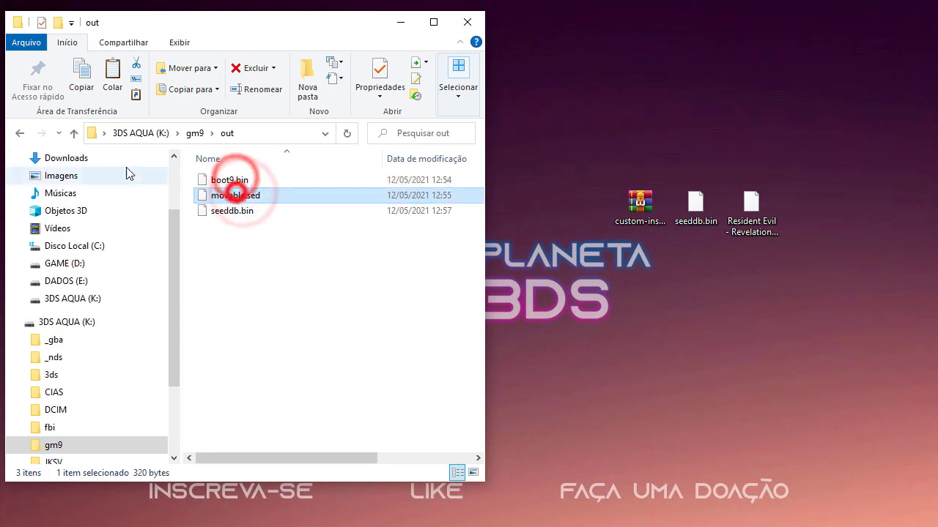
click(74, 133)
click(74, 134)
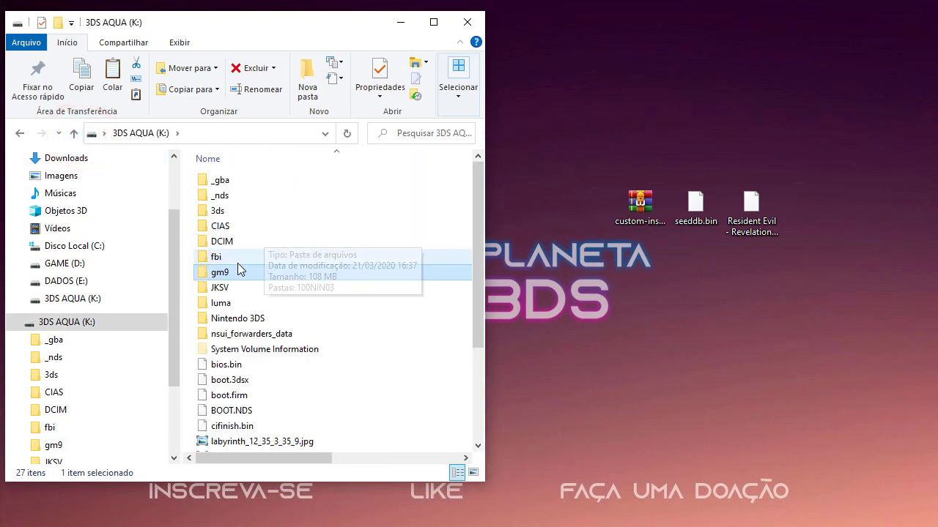
- Set seeddb.bin aside on the desktop and extract custom-install-standalone.zip there
click(636, 380)
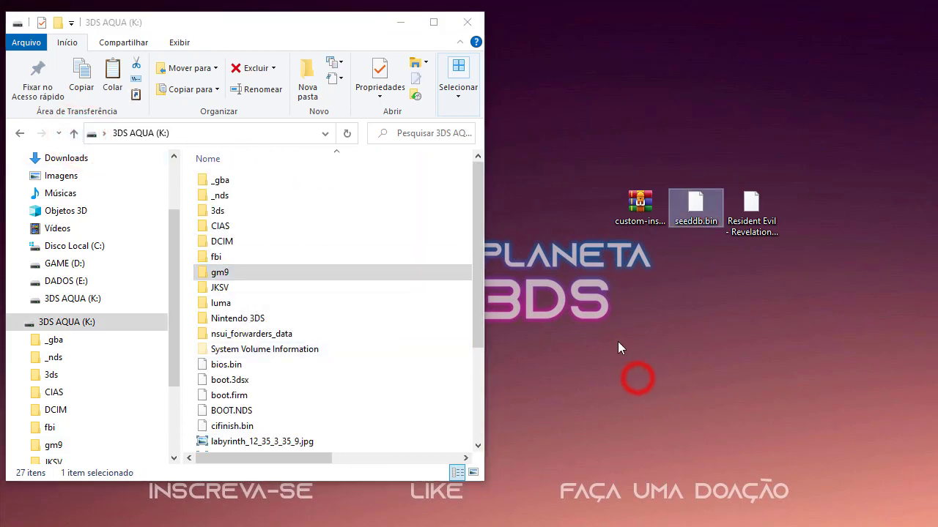
drag(709, 213, 697, 272)
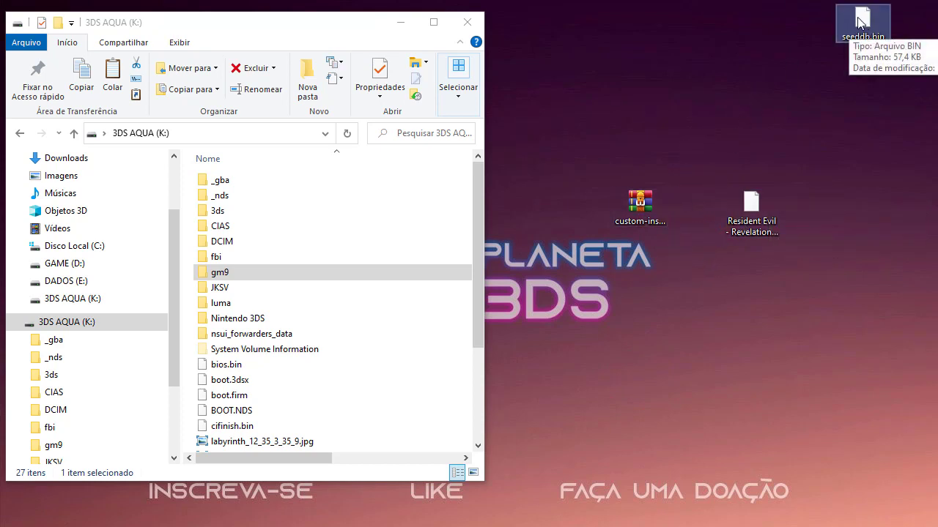
click(640, 205)
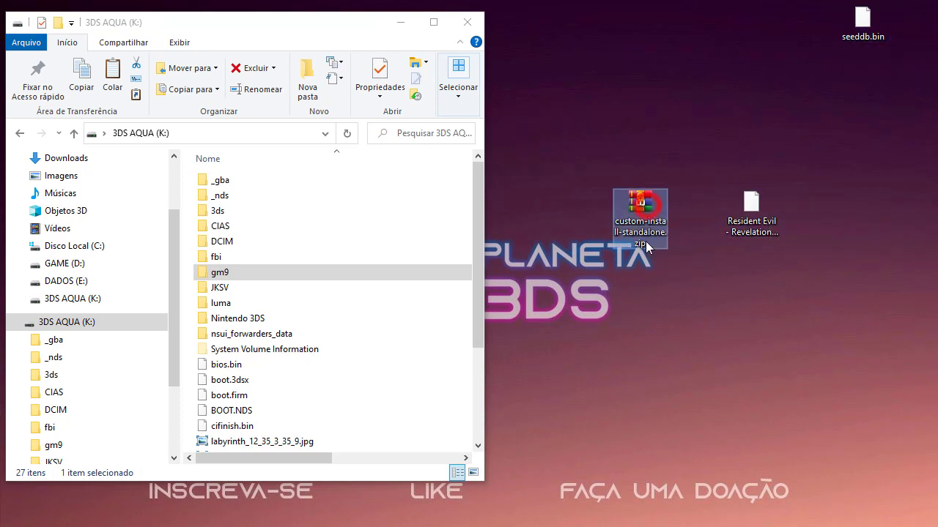
right_click(641, 203)
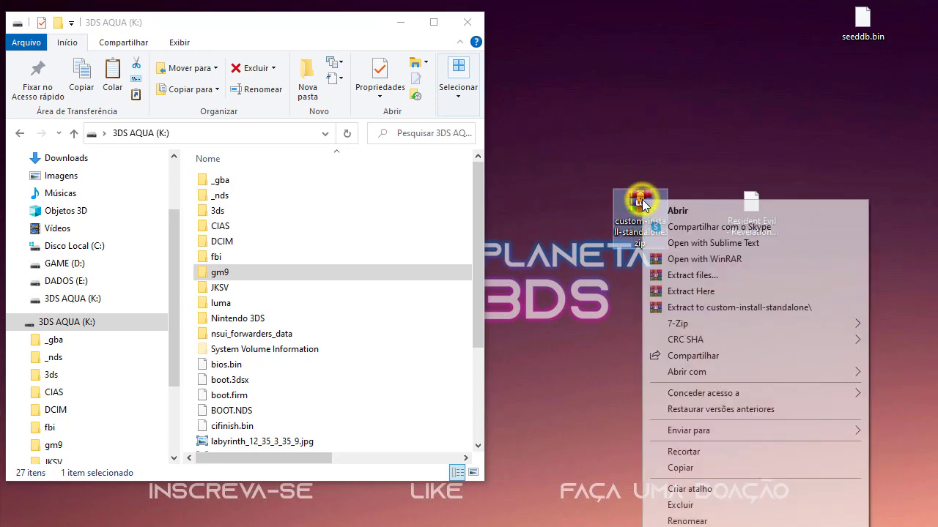
click(707, 291)
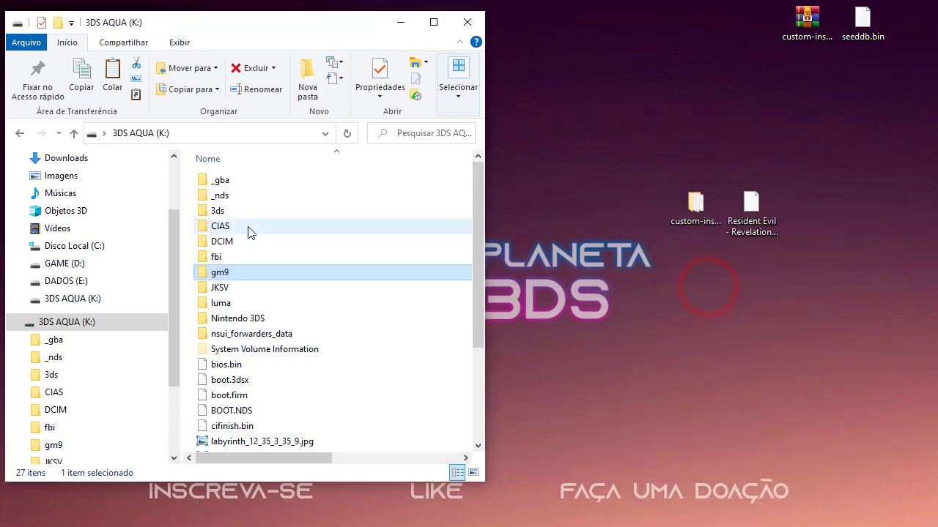
- Open the 3ds folder in the root of the 3DS AQUA (K:) card
click(223, 212)
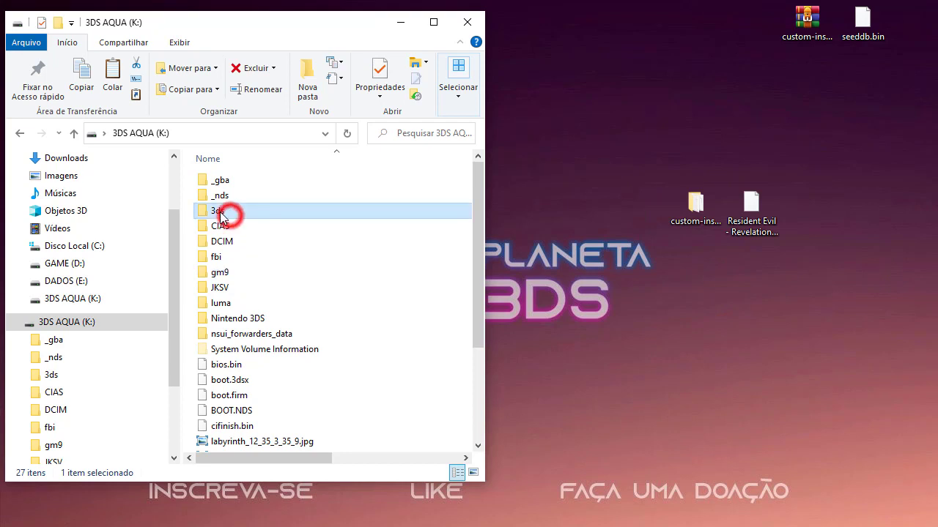
click(249, 320)
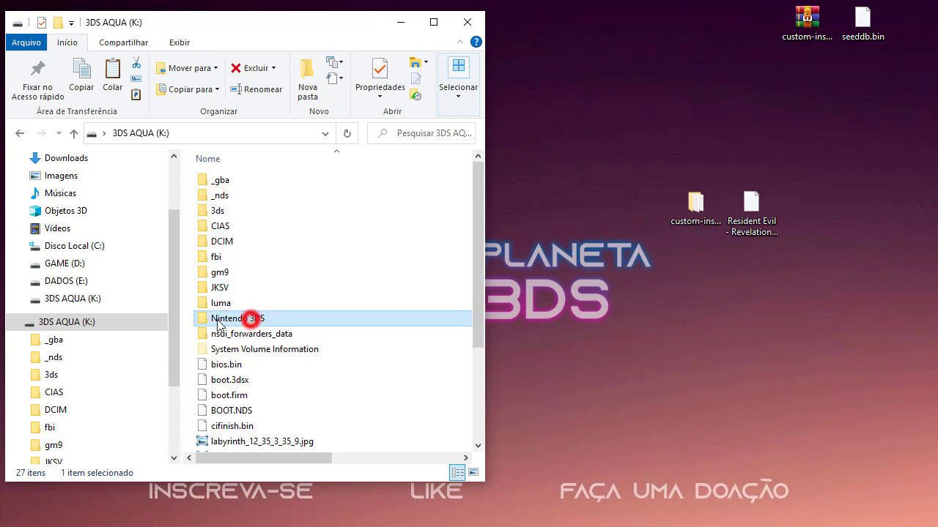
click(225, 212)
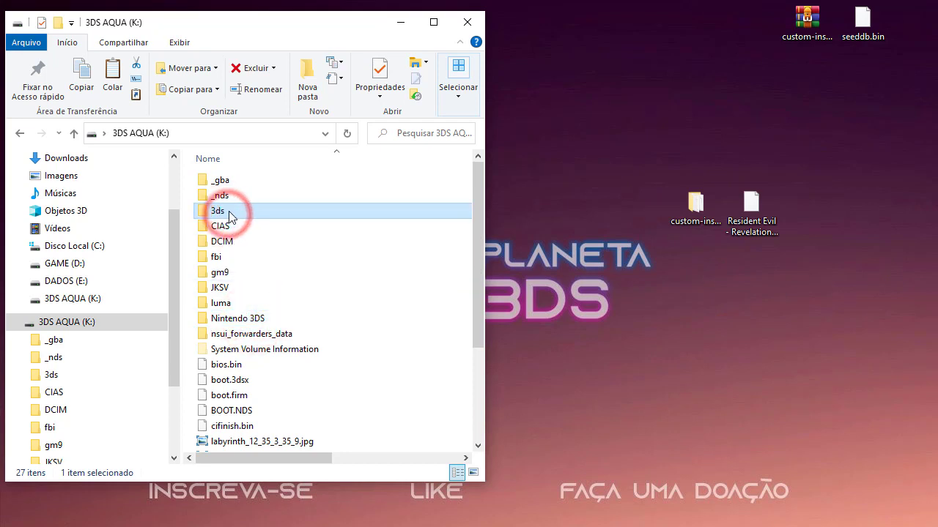
double_click(221, 213)
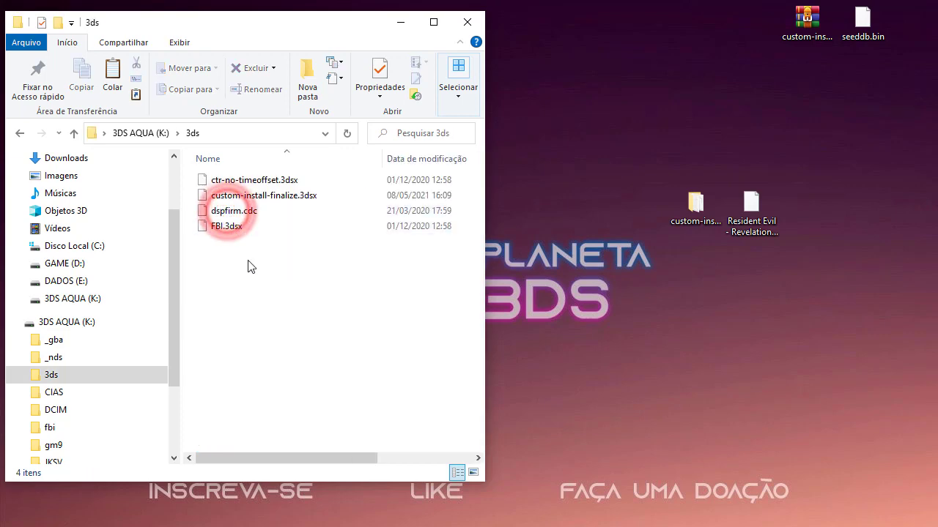
- Copy custom-install-finalize.3dsx from the extracted custom-install-standalone folder on the desktop and close that folder
click(694, 205)
double_click(694, 205)
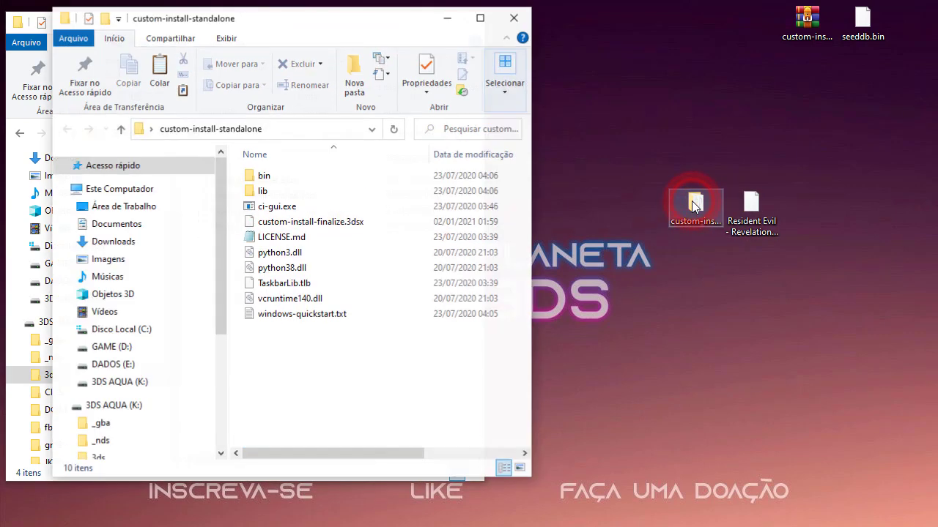
click(329, 229)
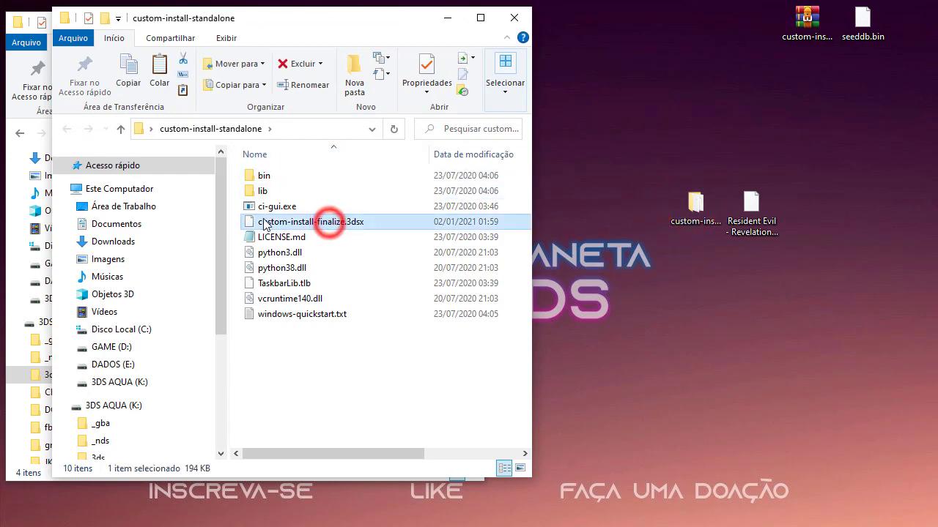
right_click(320, 217)
click(364, 468)
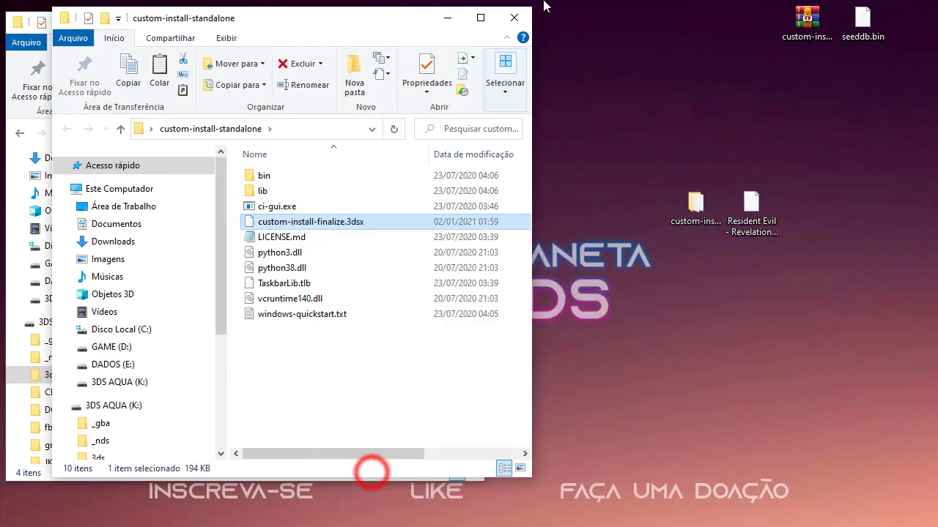
click(514, 18)
- Paste custom-install-finalize.3dsx into the card's 3ds folder, replacing the existing file, and minimize the window at the card's root
right_click(304, 256)
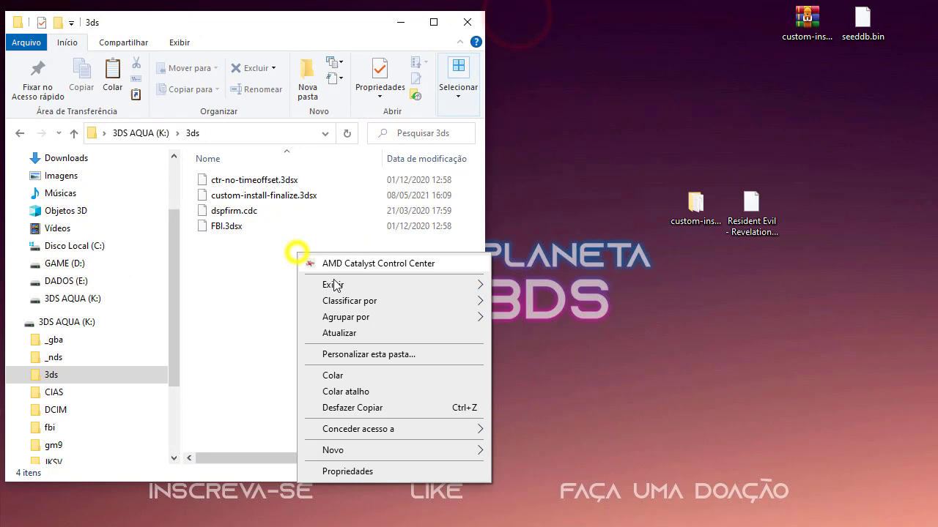
click(352, 377)
drag(653, 190, 368, 144)
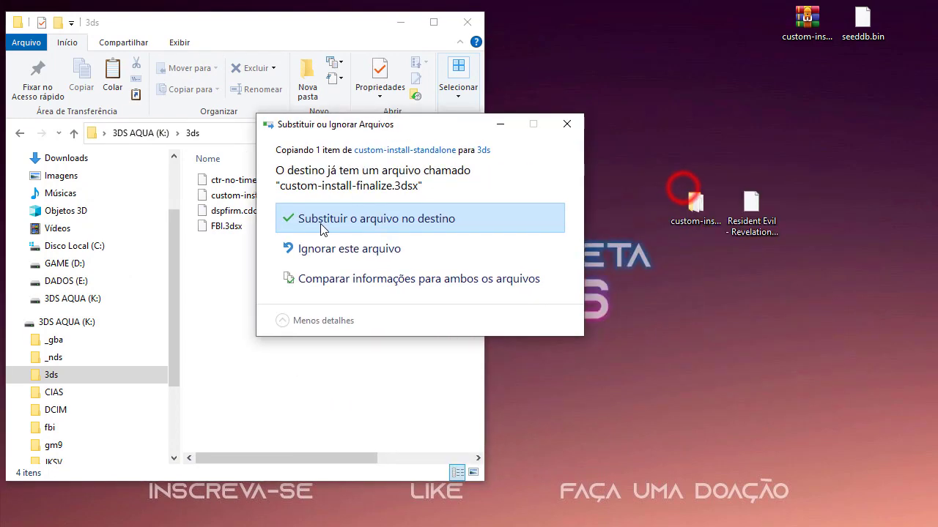
click(335, 230)
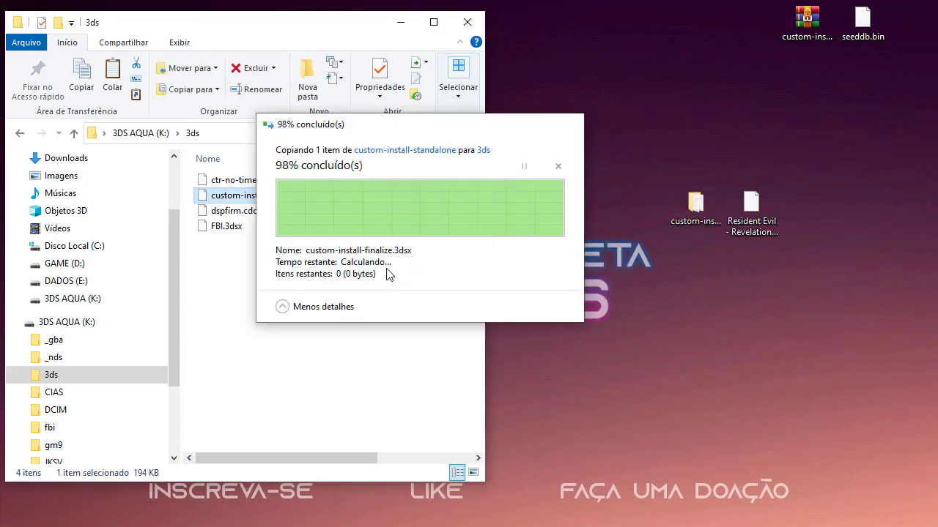
click(362, 271)
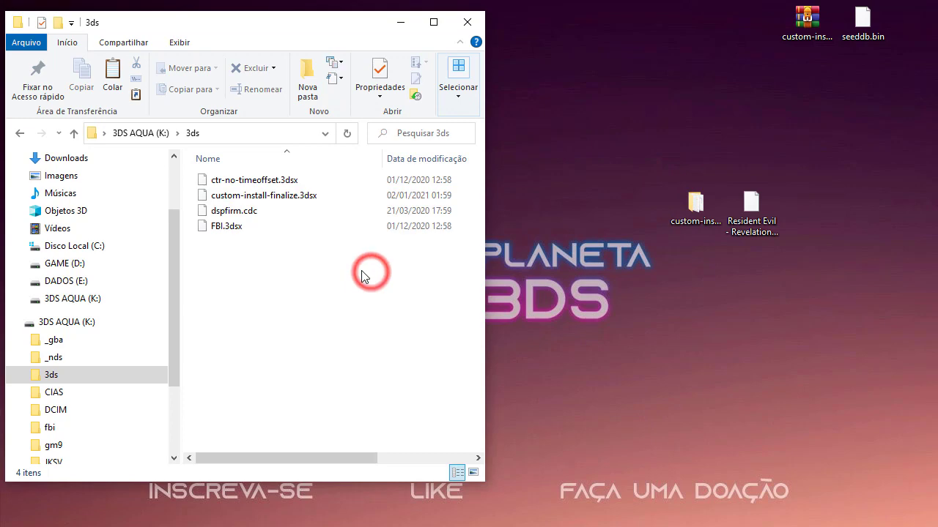
click(73, 134)
click(401, 22)
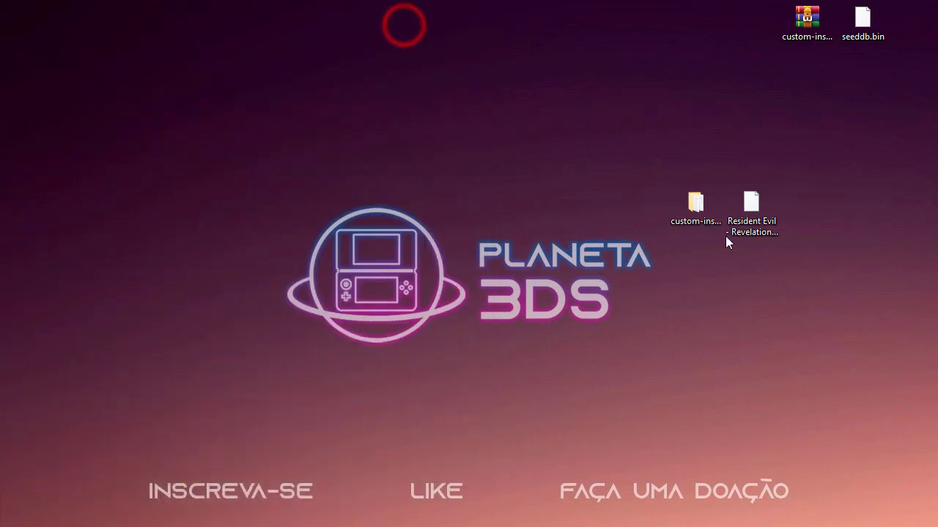
- Launch ci-gui.exe from the desktop's custom-install-standalone folder and move its window to a clear area
click(696, 200)
double_click(696, 200)
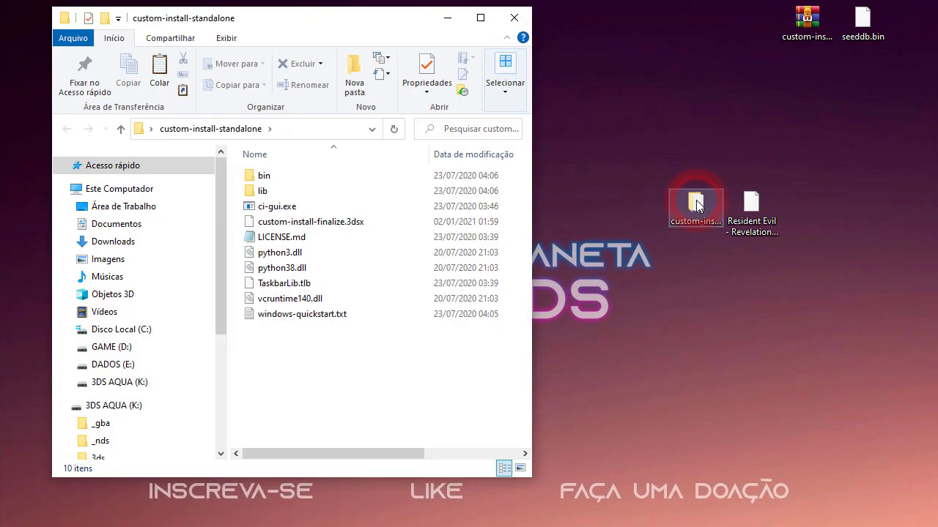
drag(537, 262, 623, 263)
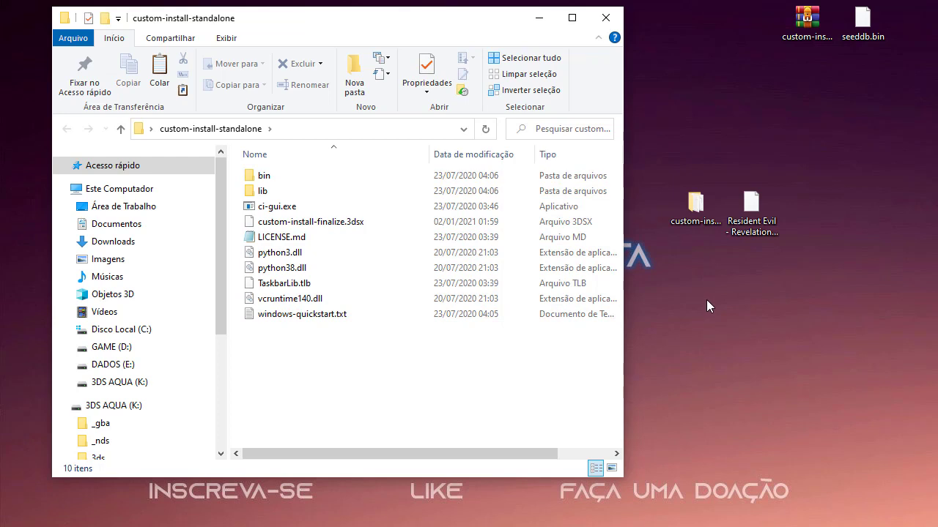
click(273, 208)
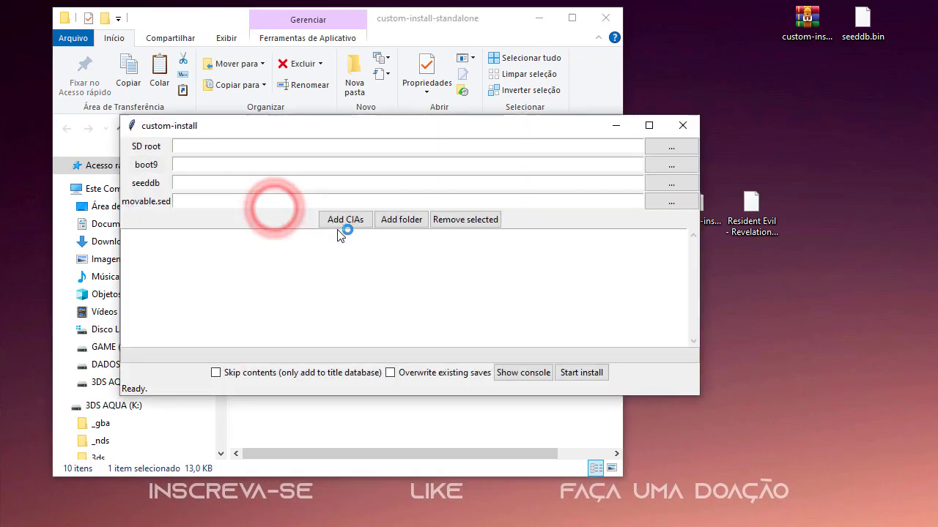
drag(335, 132, 397, 111)
drag(538, 111, 561, 90)
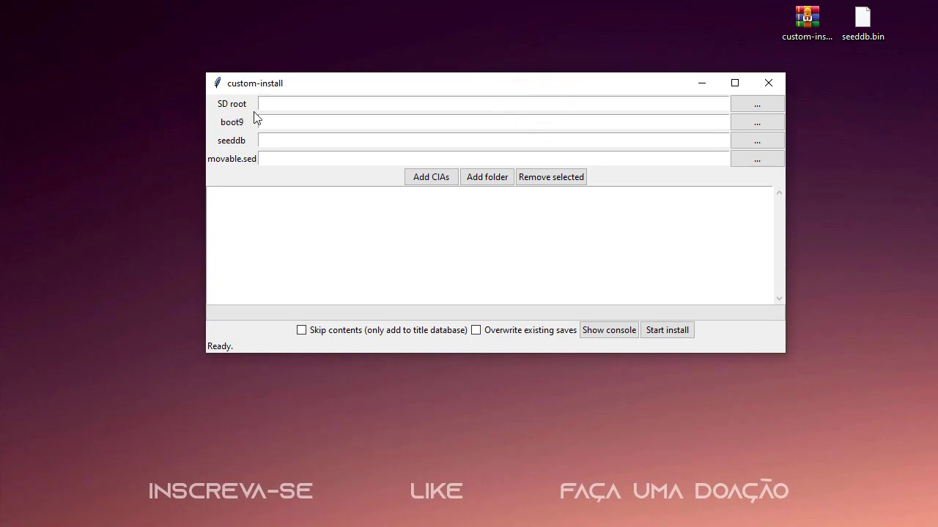
- Set the SD root in custom-install to the 3DS AQUA (K:) drive
click(755, 104)
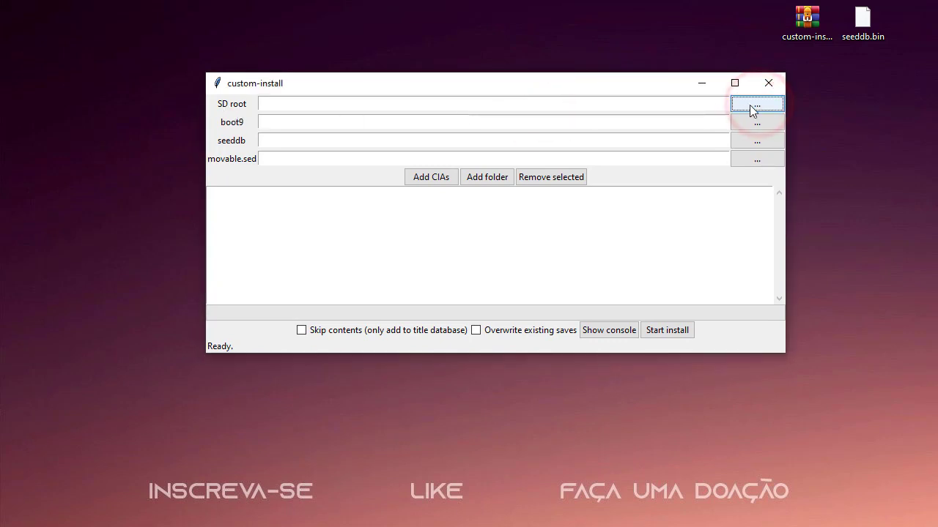
click(755, 104)
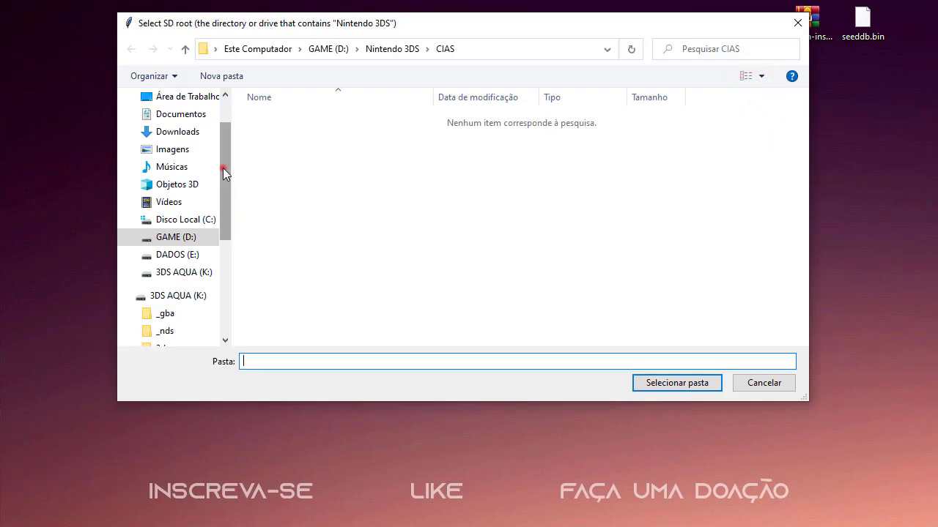
drag(223, 168, 199, 207)
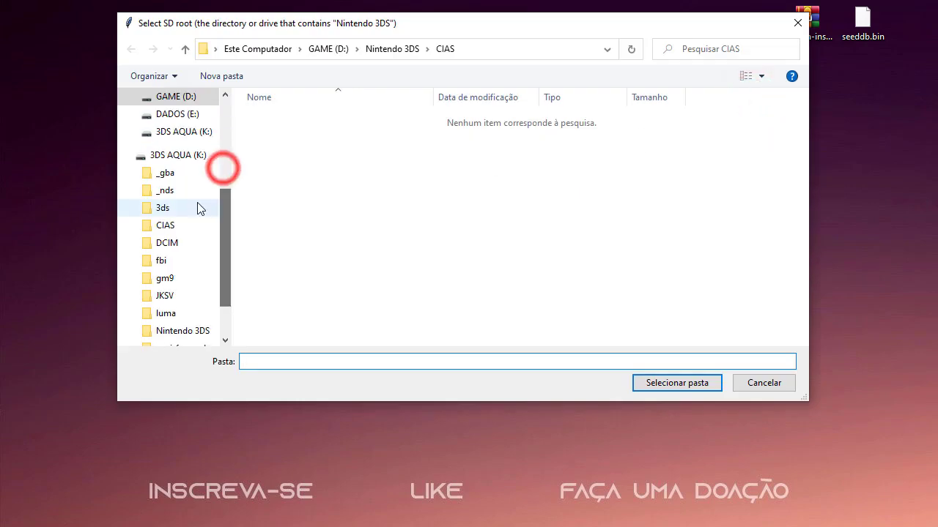
click(176, 161)
click(676, 386)
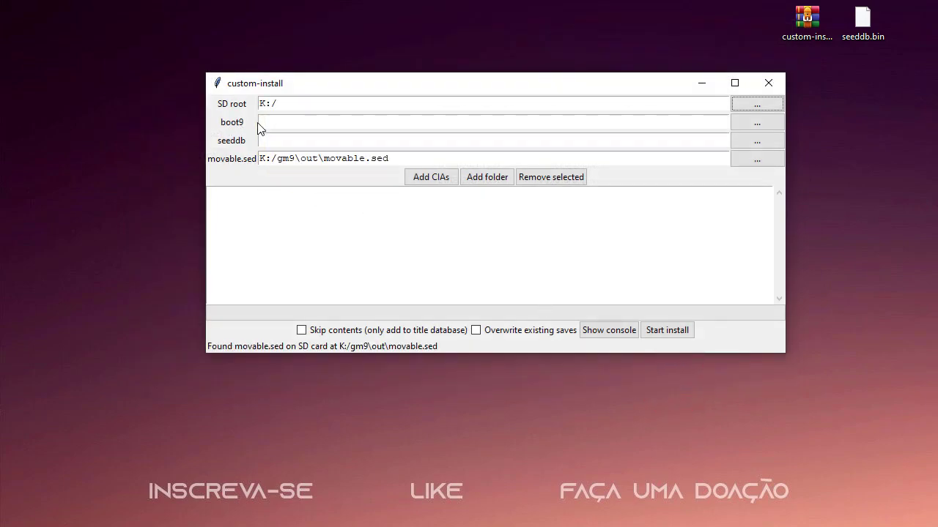
- Set the boot9 path to boot9.bin in the card's gm9\out folder
click(757, 123)
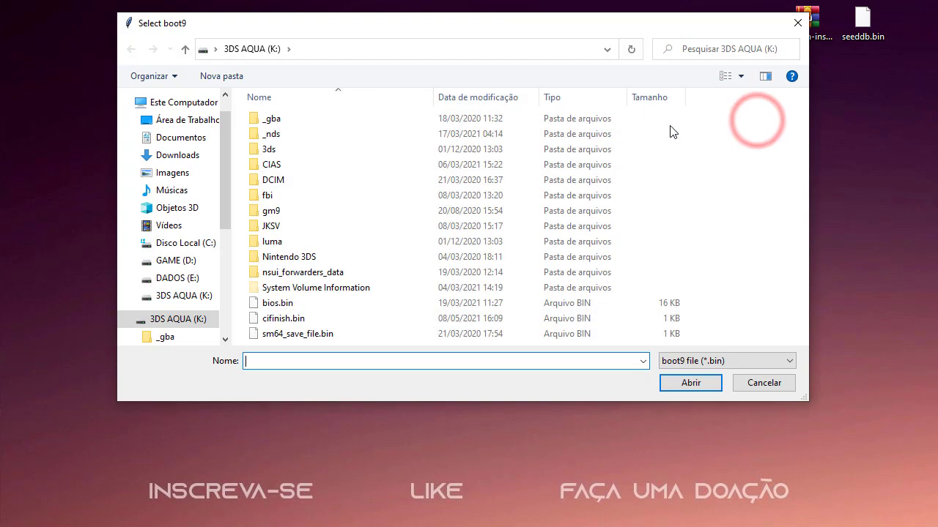
drag(225, 148, 225, 192)
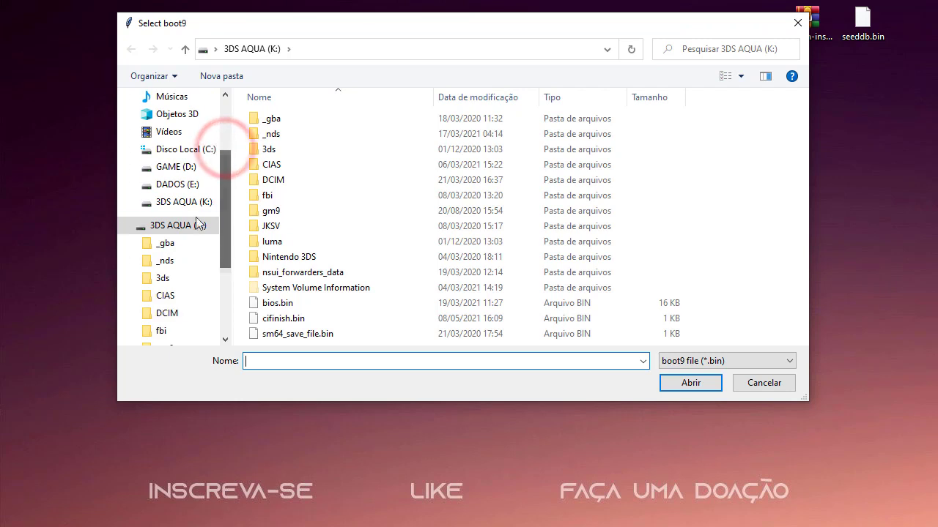
click(164, 225)
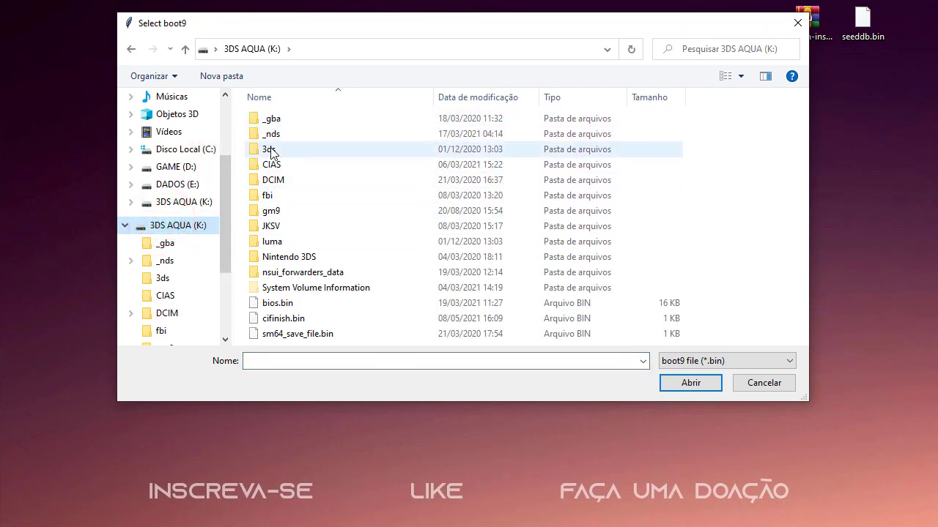
double_click(273, 209)
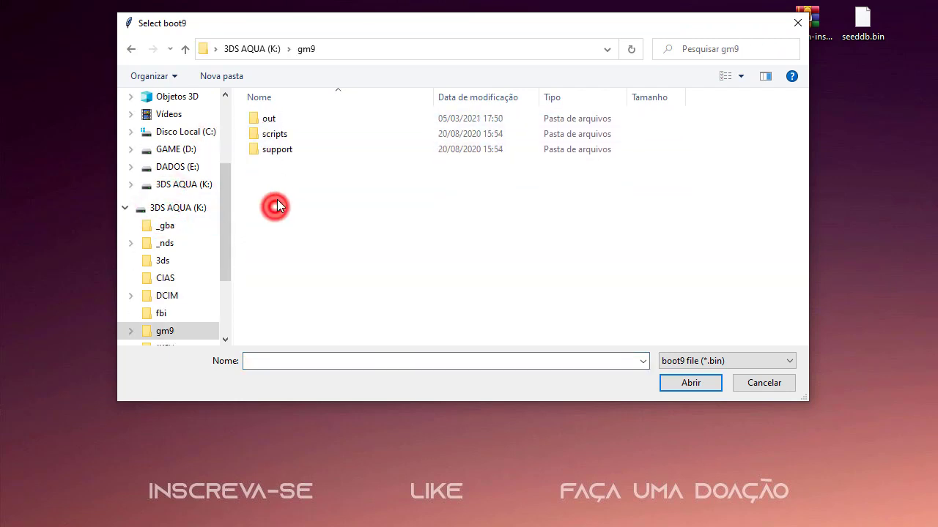
double_click(271, 122)
click(283, 119)
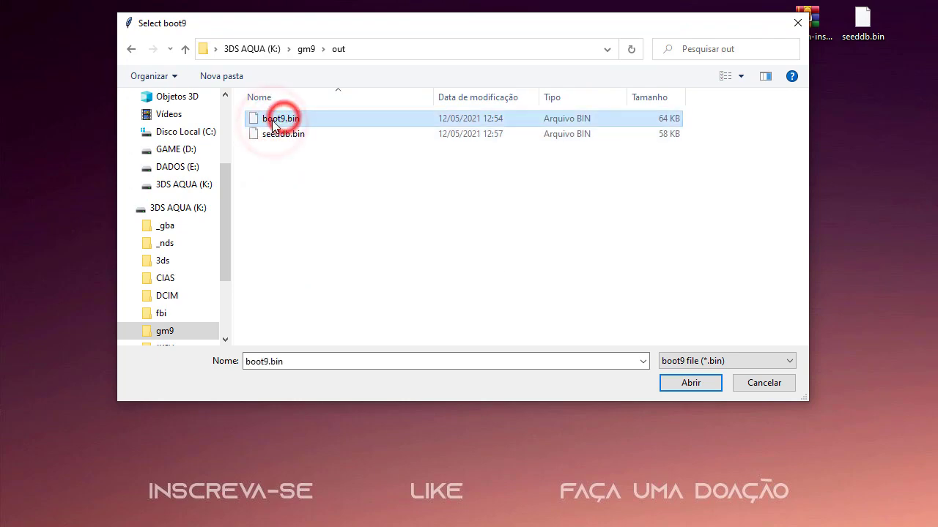
click(702, 381)
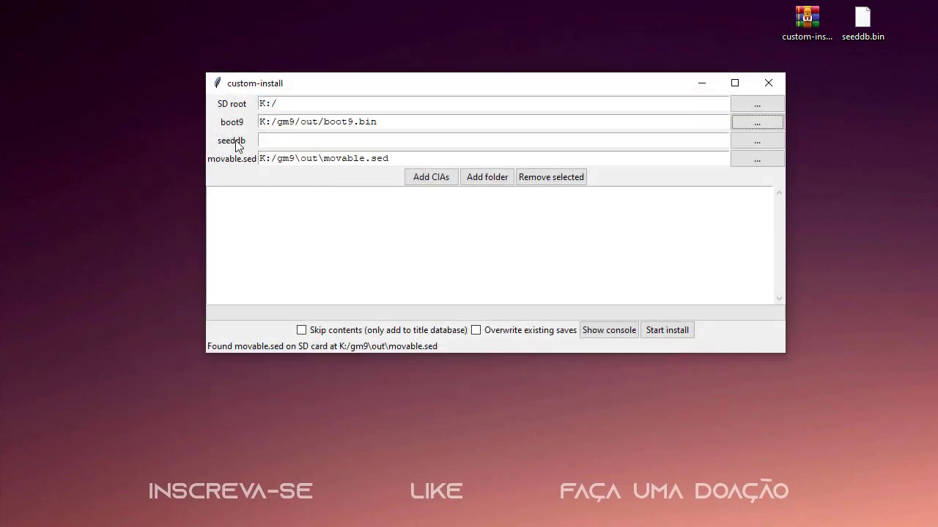
- Set the seeddb path to seeddb.bin in the card's gm9\out folder and check the movable.sed path
click(762, 147)
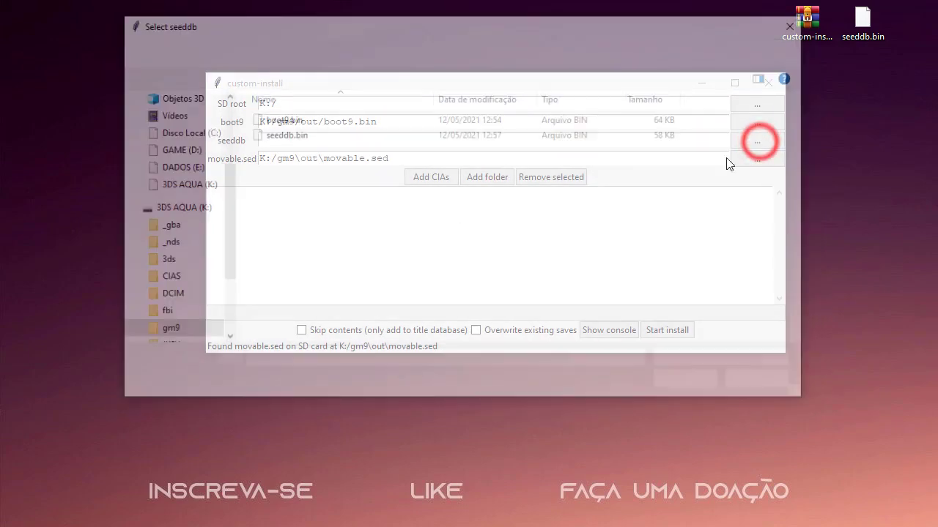
click(285, 136)
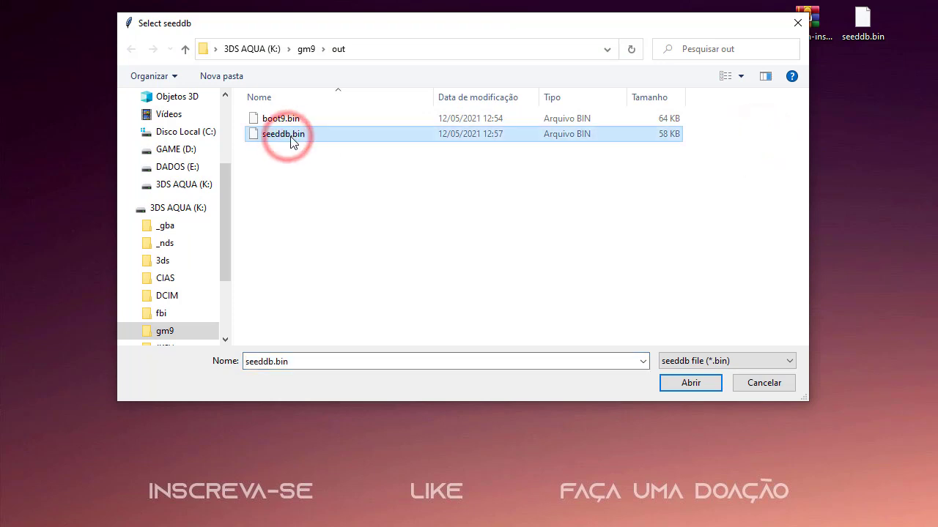
click(688, 384)
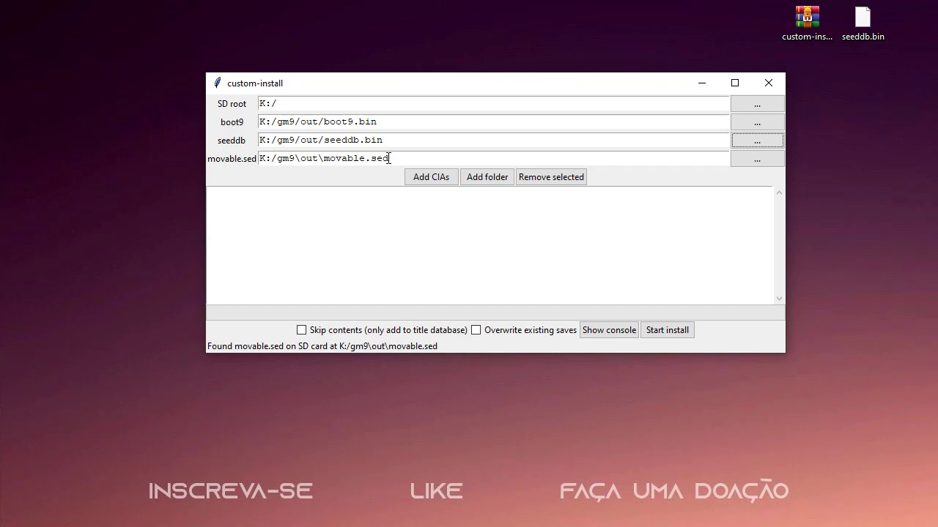
drag(280, 159, 394, 158)
click(368, 173)
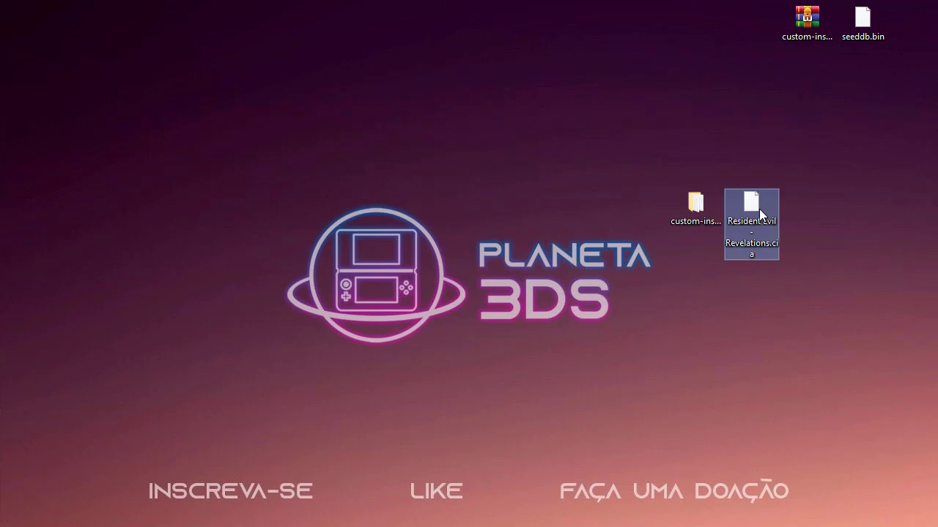
- Move Resident Evil - Revelations.cia into the custom-install-standalone folder and add it to the custom-install title list
drag(759, 209, 703, 218)
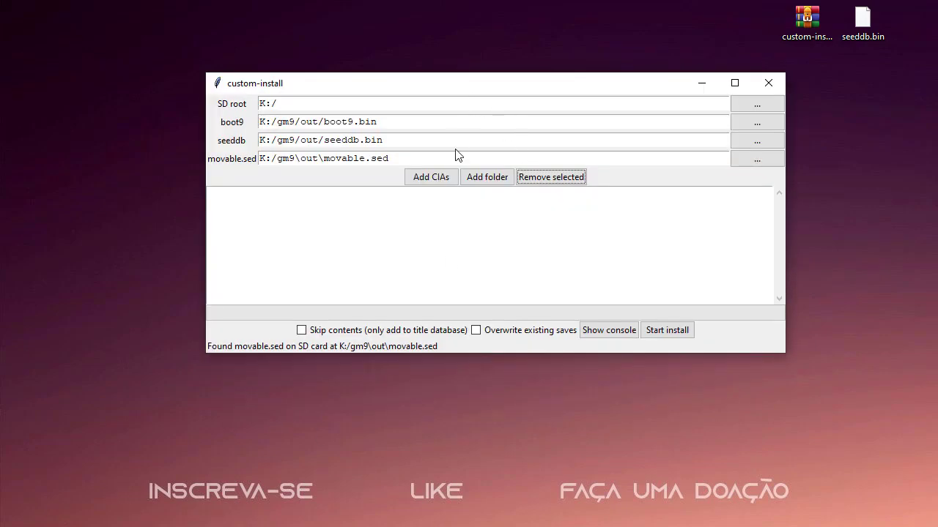
click(429, 177)
click(276, 151)
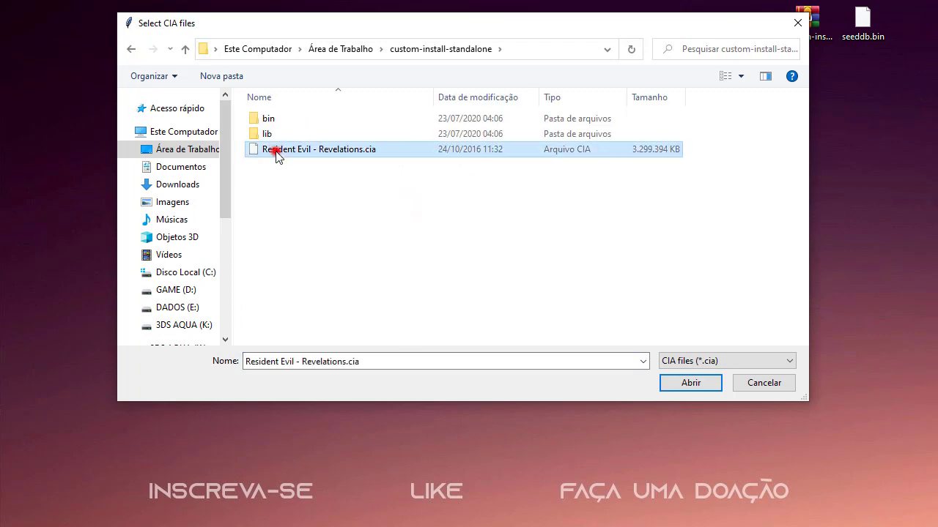
click(693, 382)
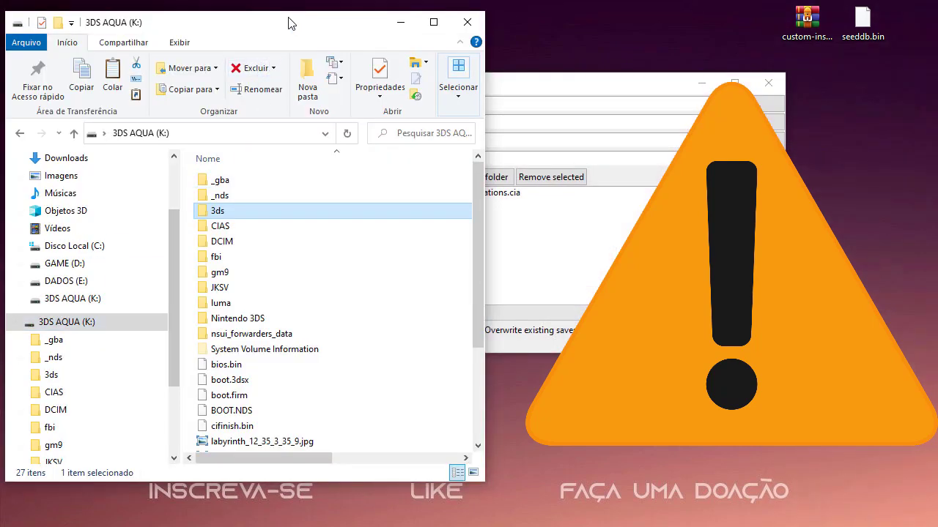
- Check the used space, free space and capacity of the 3DS AQUA (K:) drive in its properties
drag(284, 20, 324, 23)
drag(216, 222, 115, 290)
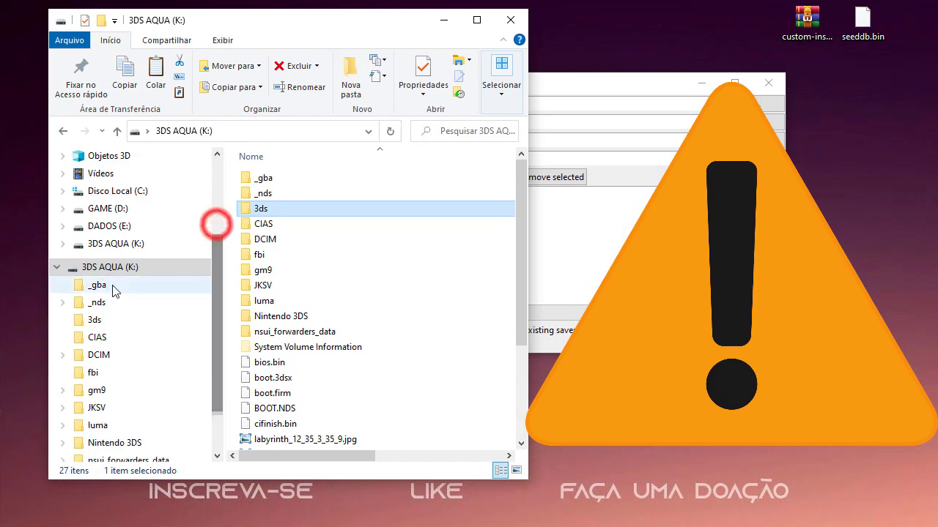
right_click(109, 267)
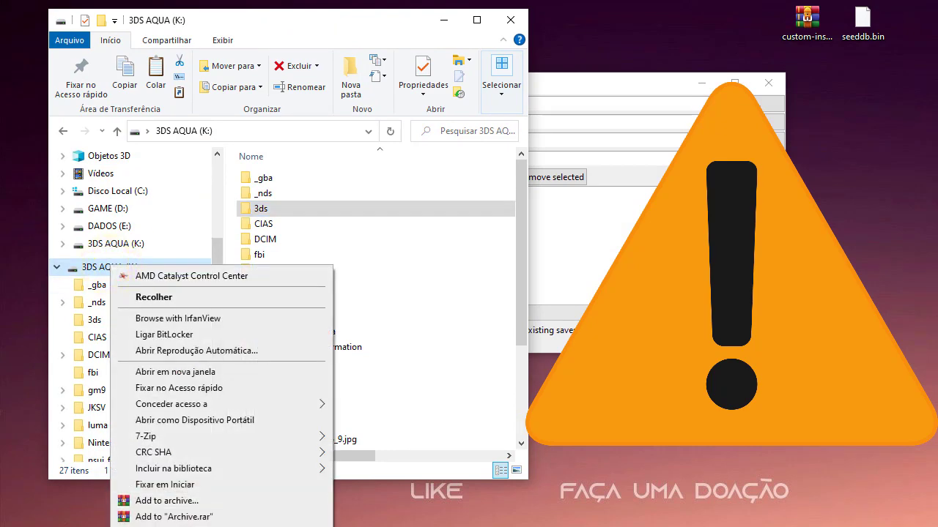
key(r)
drag(280, 401, 304, 119)
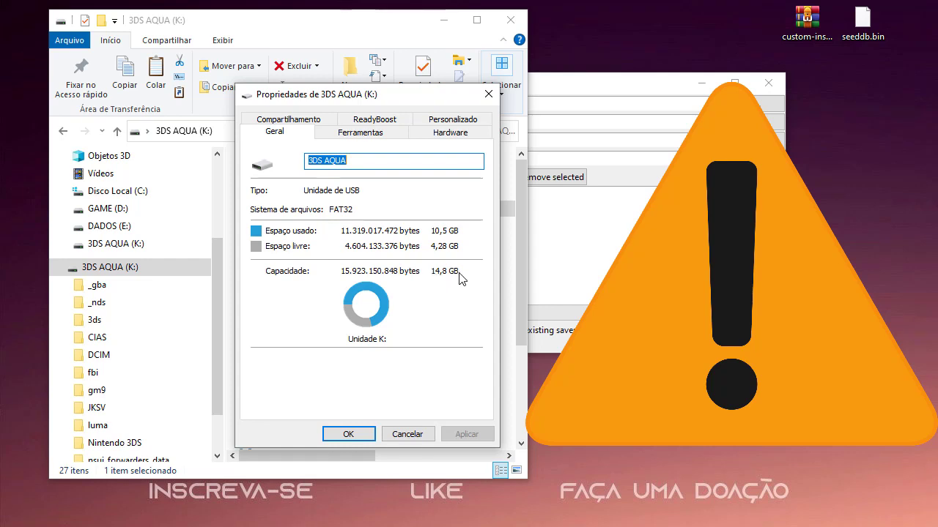
click(488, 93)
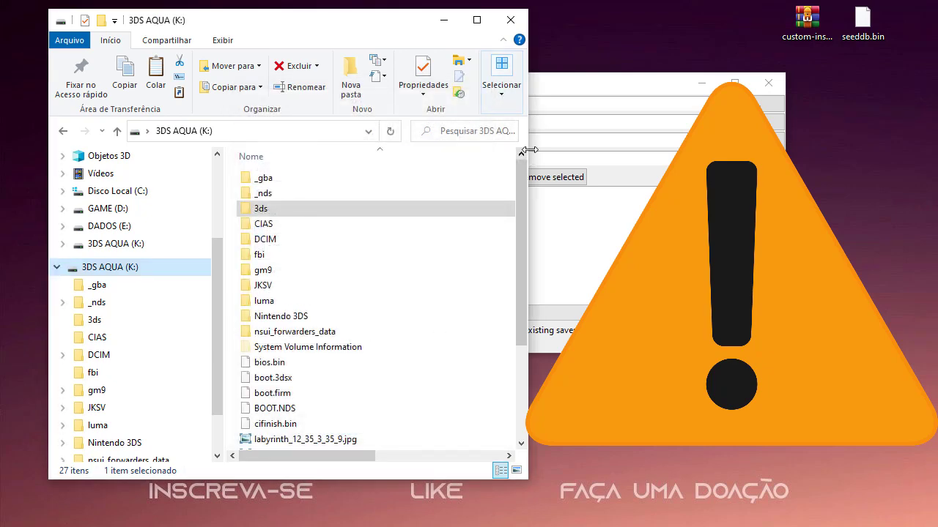
- Arrange the SD card's folder window beside custom-install and select Resident Evil - Revelations.cia in the title list
drag(529, 150, 406, 149)
drag(222, 20, 57, 21)
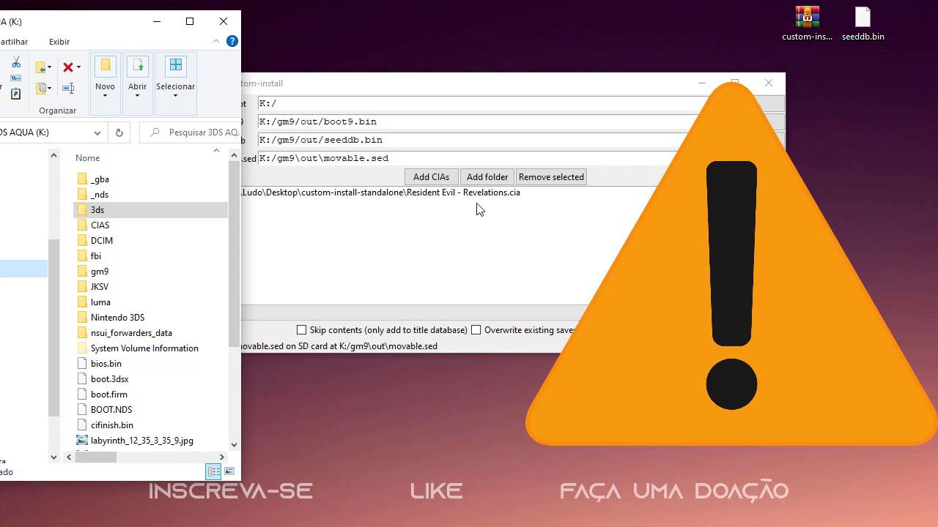
click(432, 86)
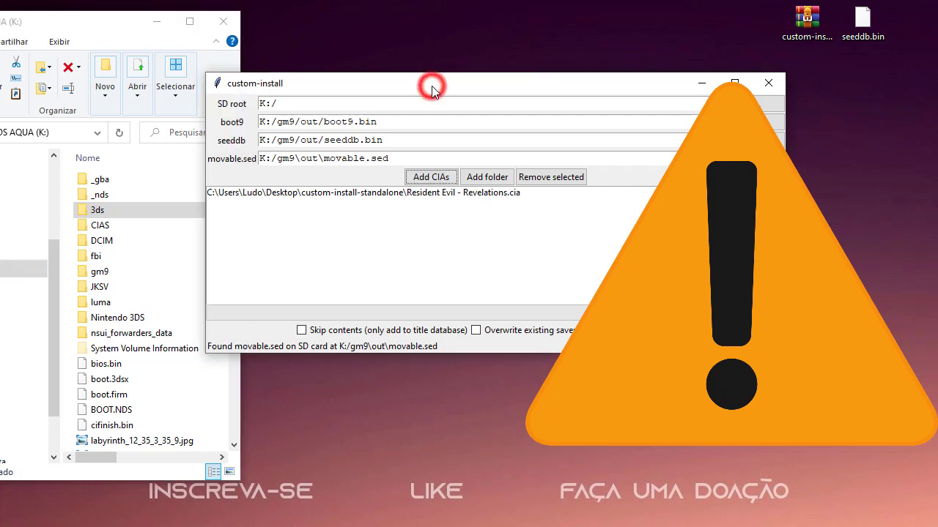
drag(401, 82, 459, 67)
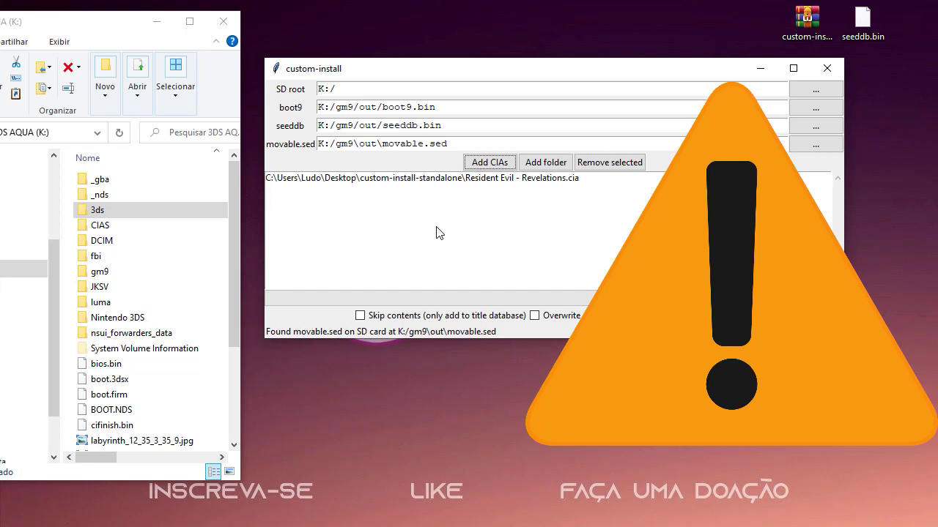
click(476, 185)
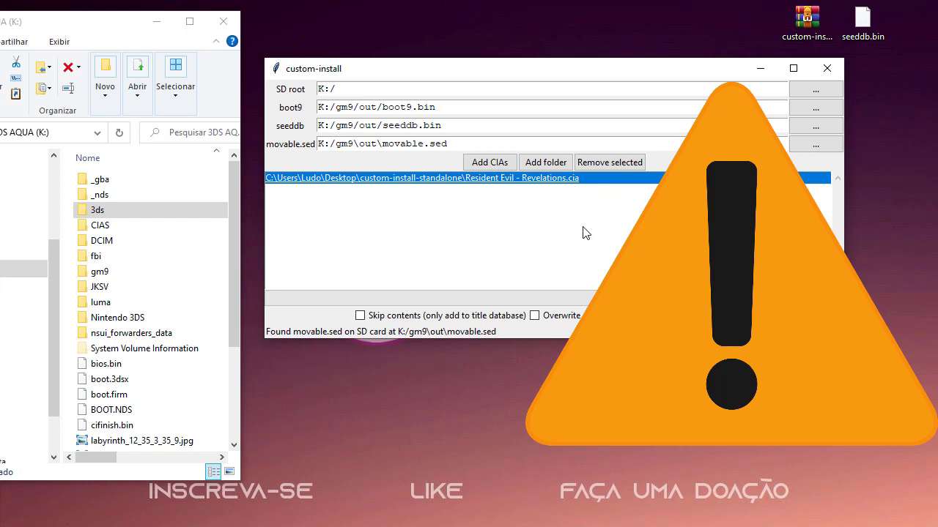
- Open the SD card's Nintendo 3DS folder and go through its two ID subfolders down to title\00040000
click(129, 317)
double_click(130, 316)
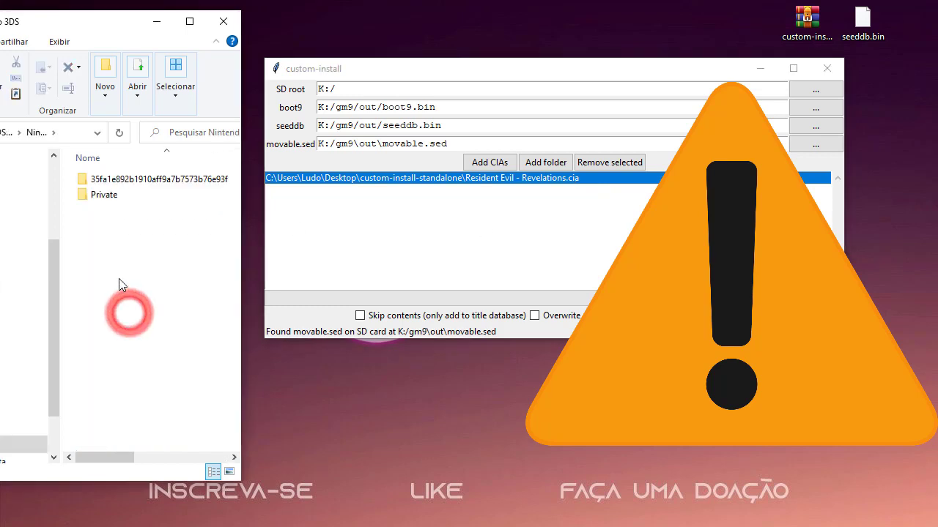
double_click(103, 182)
double_click(110, 180)
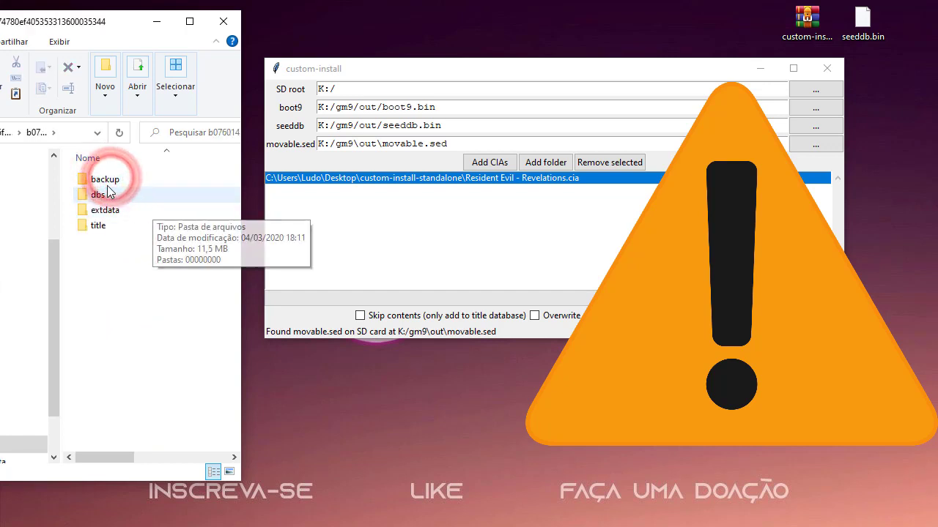
double_click(95, 225)
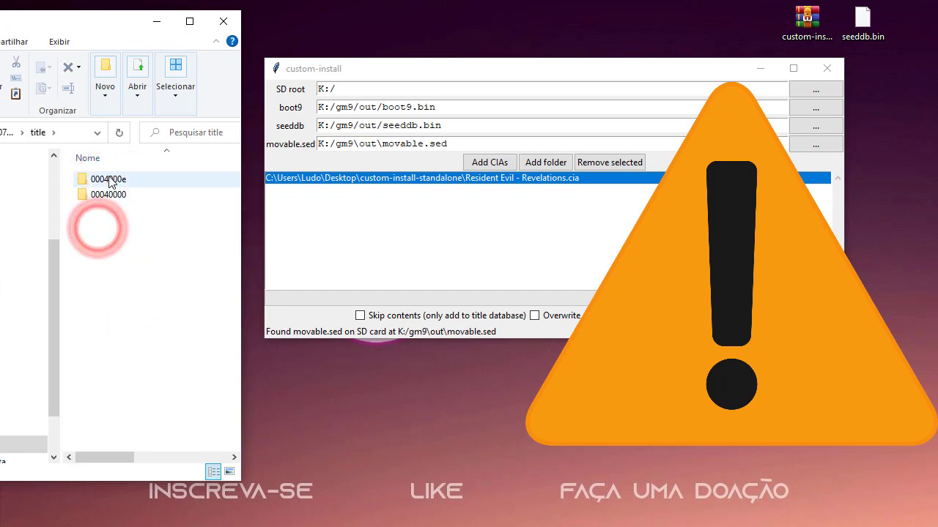
click(95, 195)
double_click(120, 197)
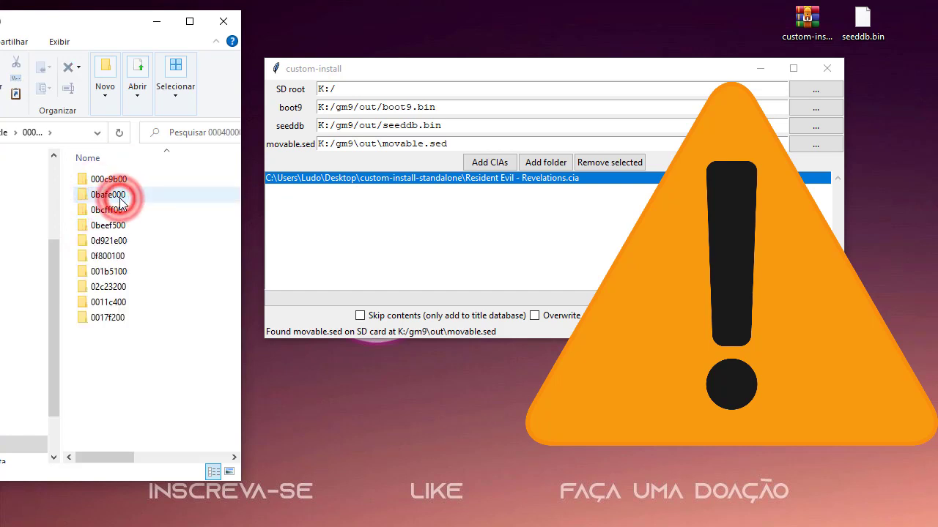
- Examine the title folders inside 00040000, from 000c9b00 through 0017f200
click(121, 318)
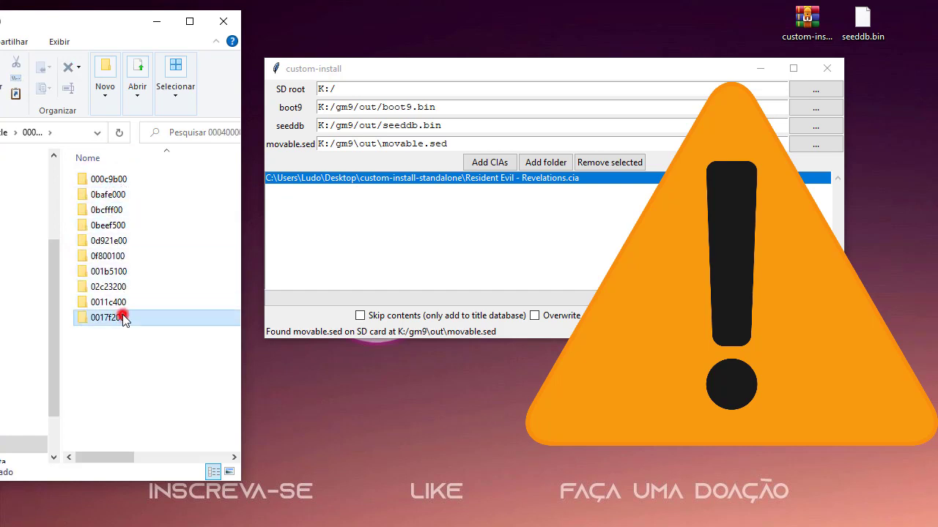
click(118, 190)
click(116, 181)
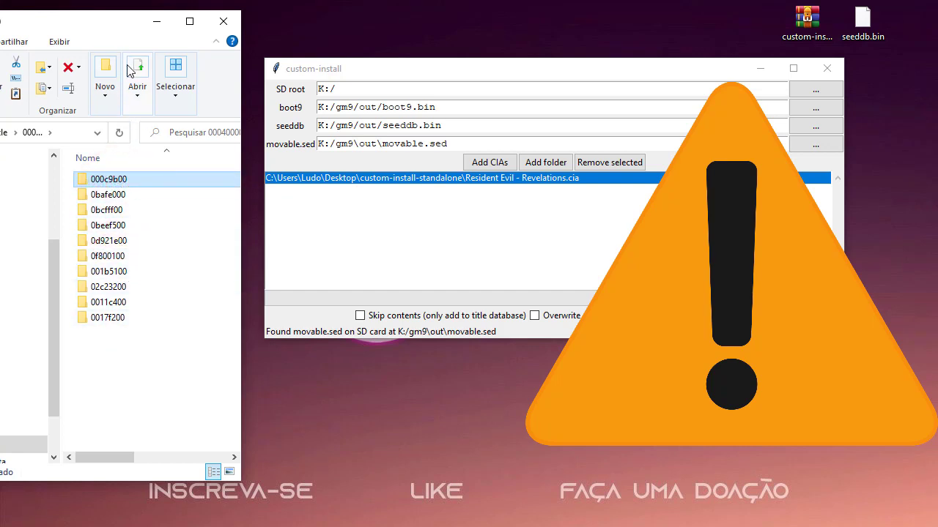
click(119, 195)
click(121, 207)
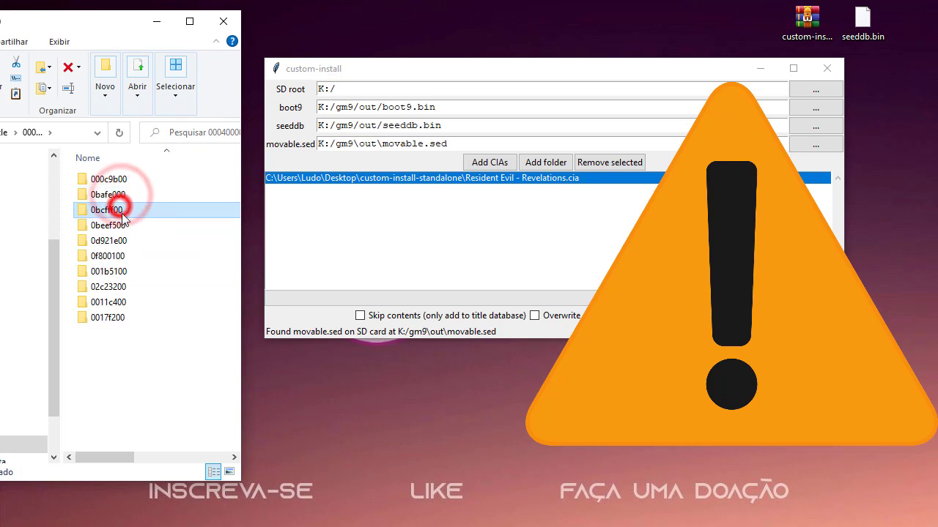
click(123, 225)
click(122, 241)
click(123, 256)
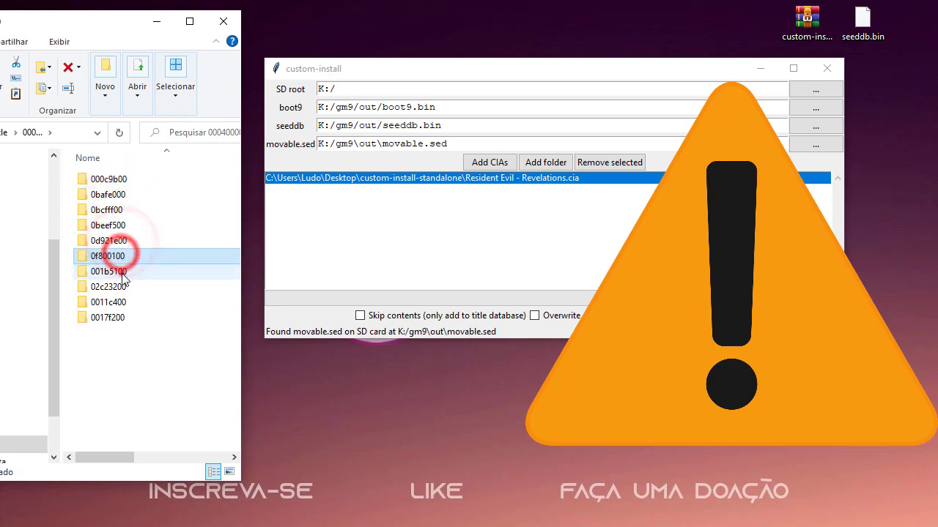
click(123, 271)
click(124, 287)
click(125, 302)
click(125, 317)
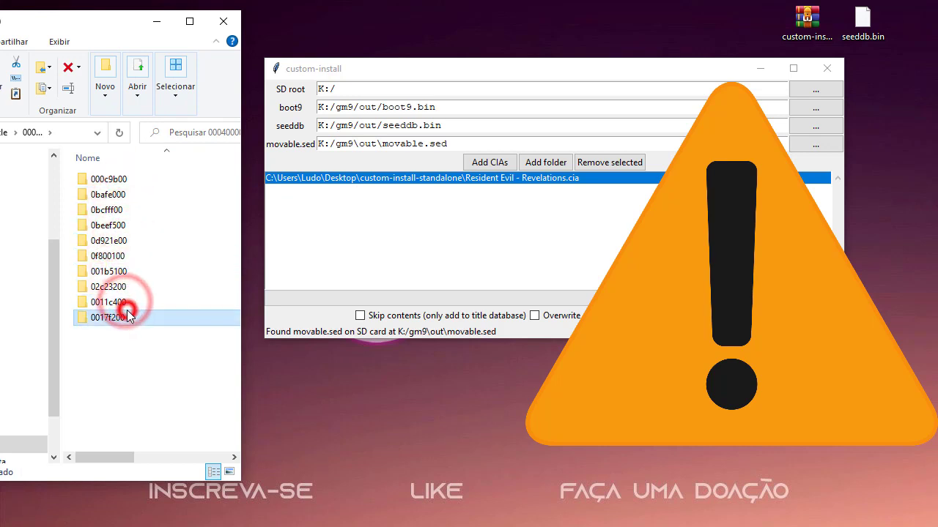
click(123, 271)
click(122, 225)
click(118, 194)
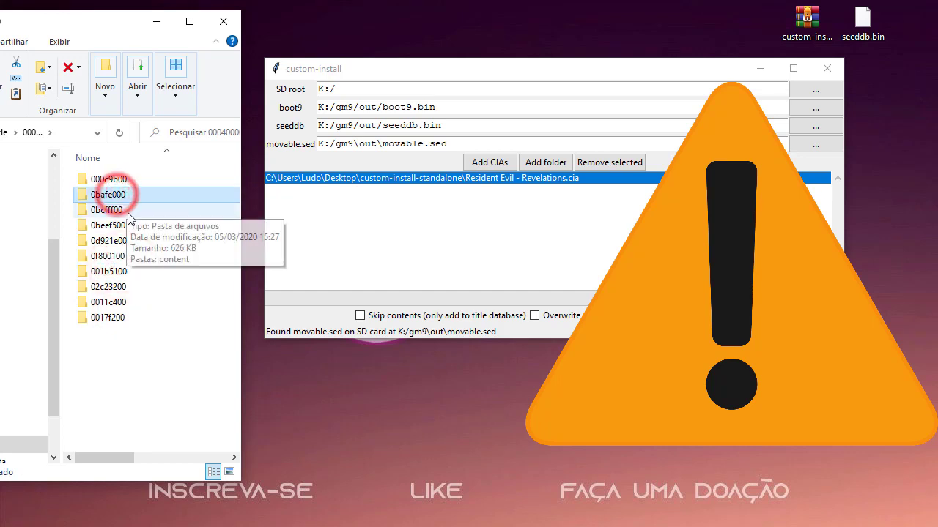
- Close the SD card's folder window and start installing Resident Evil - Revelations.cia with custom-install
drag(102, 23, 217, 31)
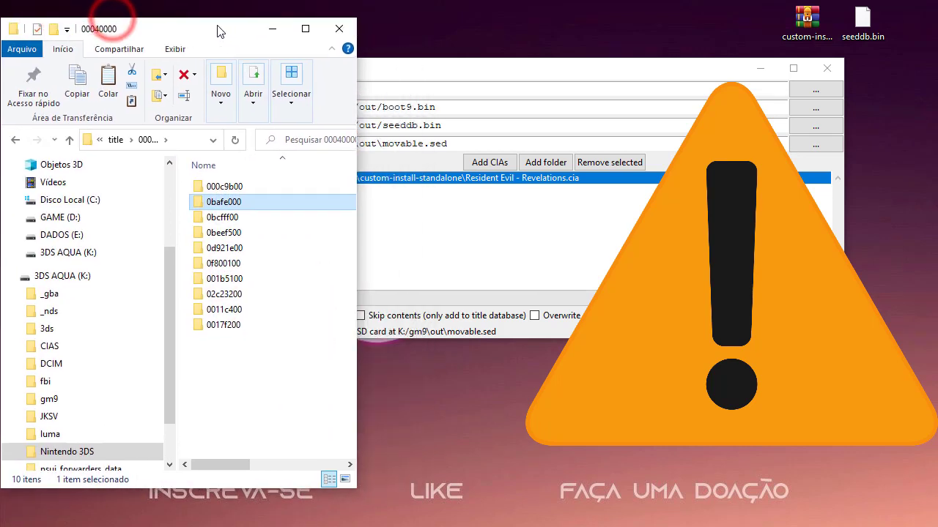
click(339, 28)
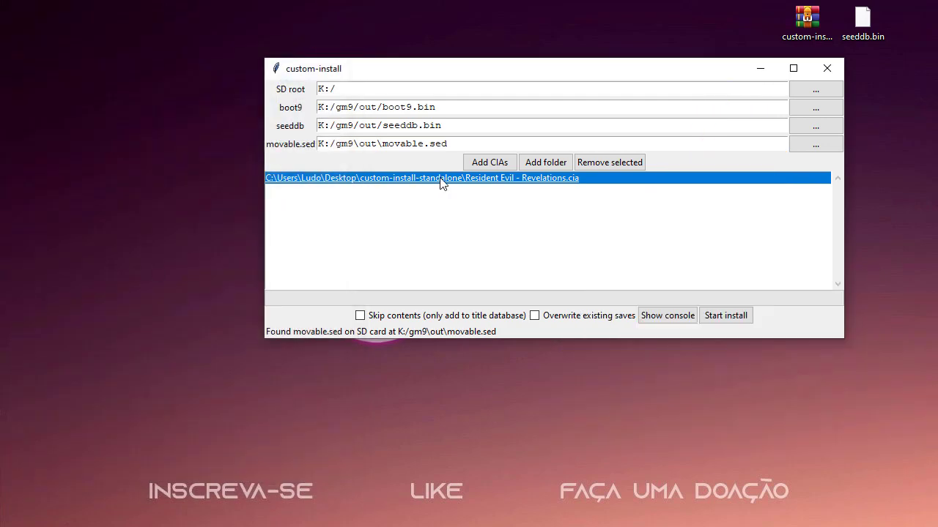
click(735, 316)
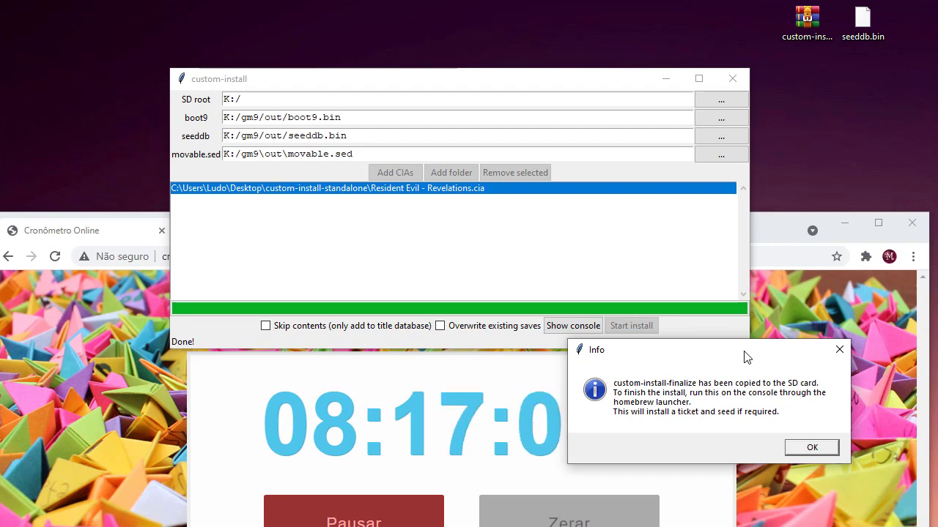
- Dismiss the custom-install-finalize notice and close custom-install
drag(747, 348, 720, 180)
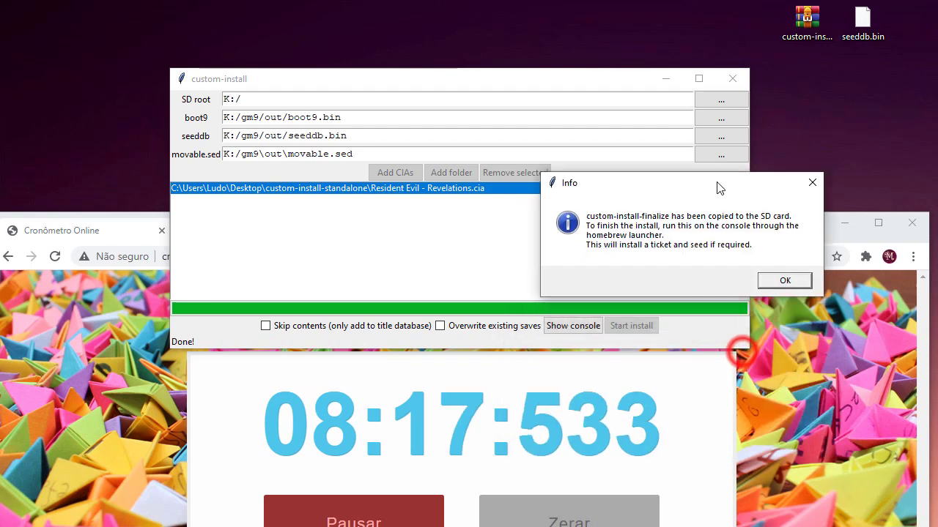
click(785, 278)
click(540, 262)
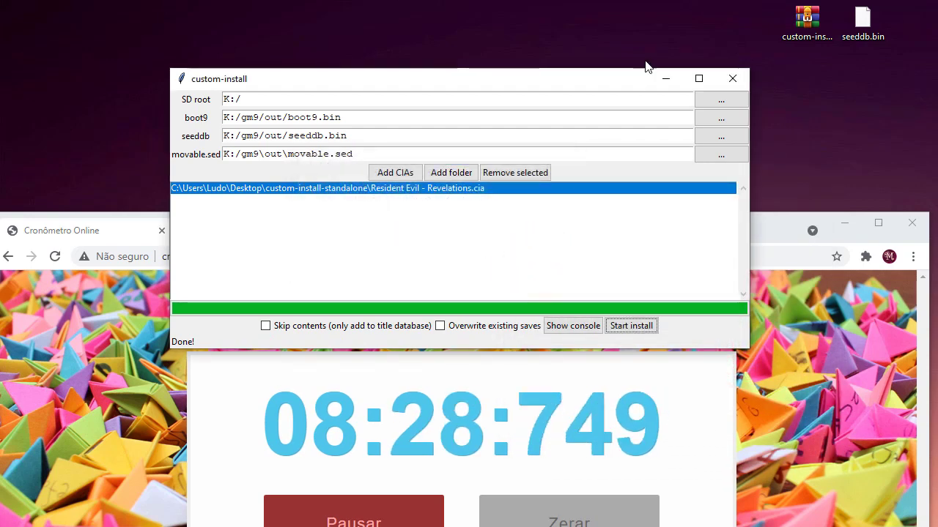
click(733, 78)
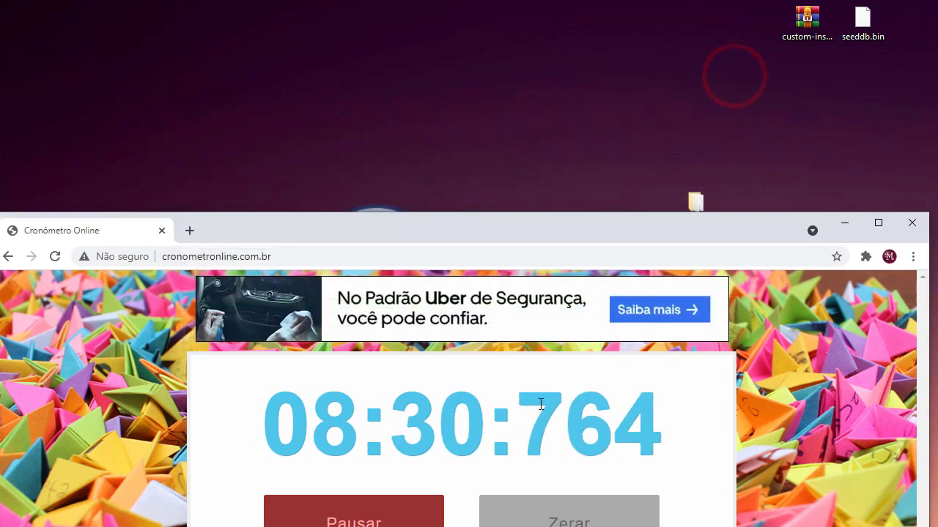
- Pause the running stopwatch on the Cronômetro Online page
click(378, 513)
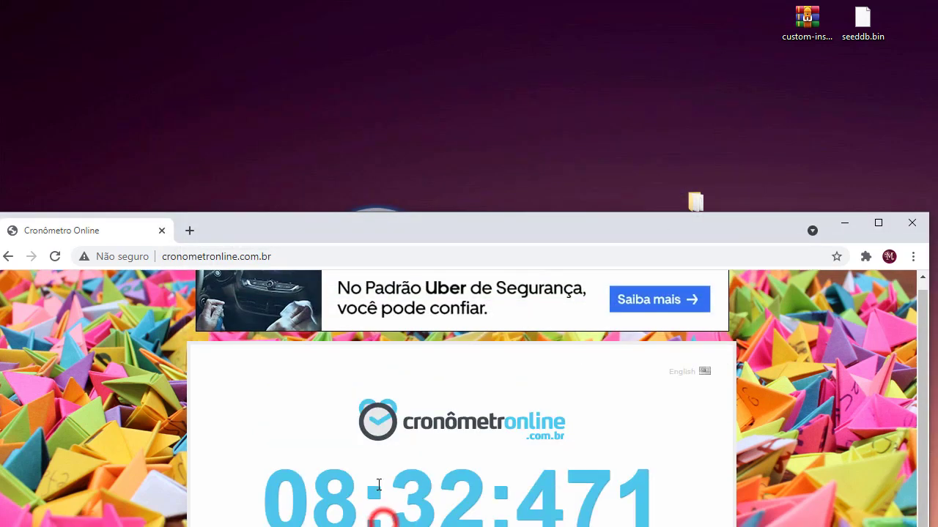
scroll(407, 485, down, 2)
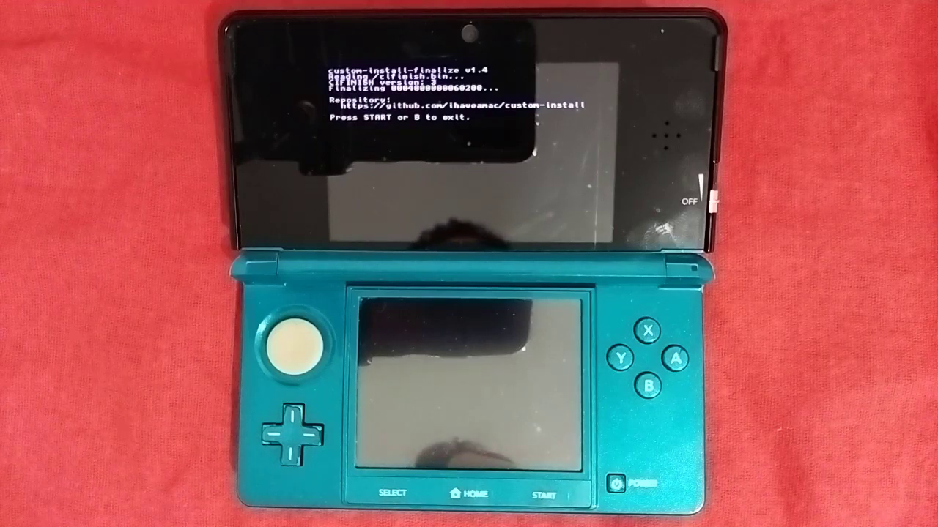
click(544, 495)
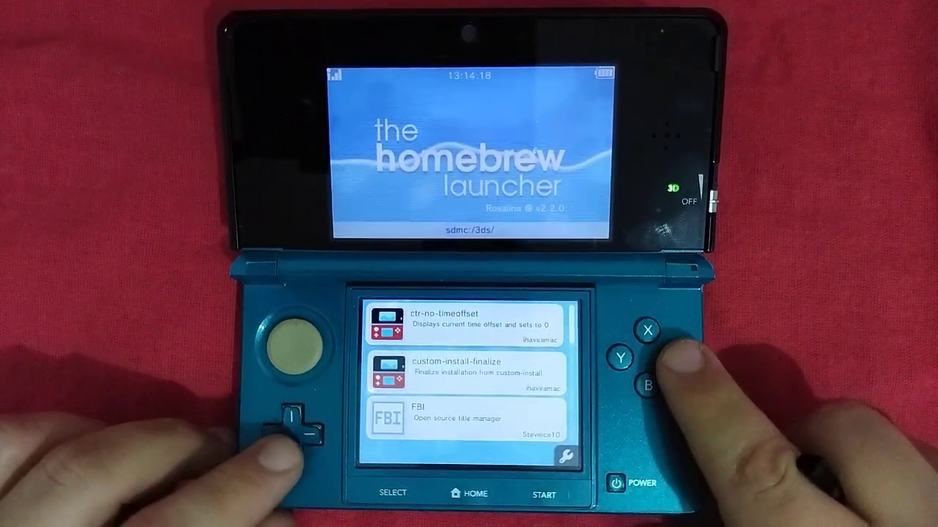
click(675, 359)
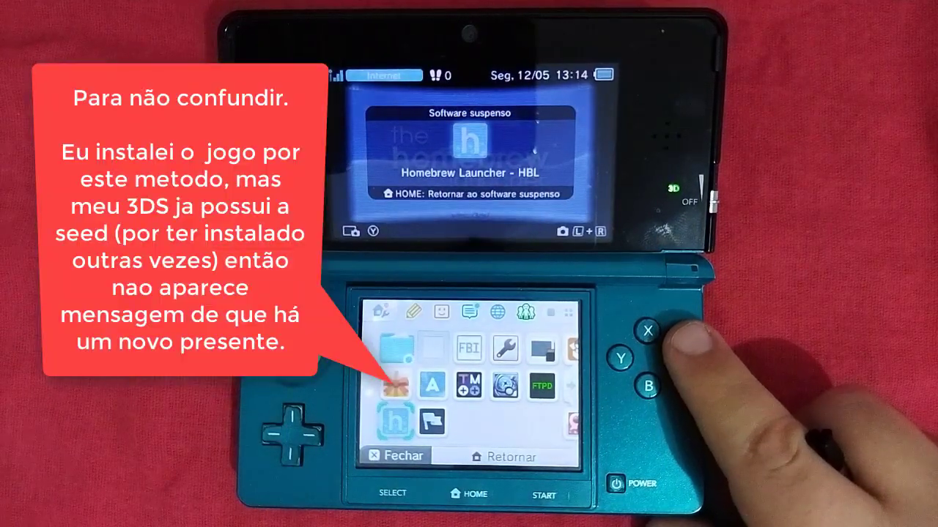
key(Up)
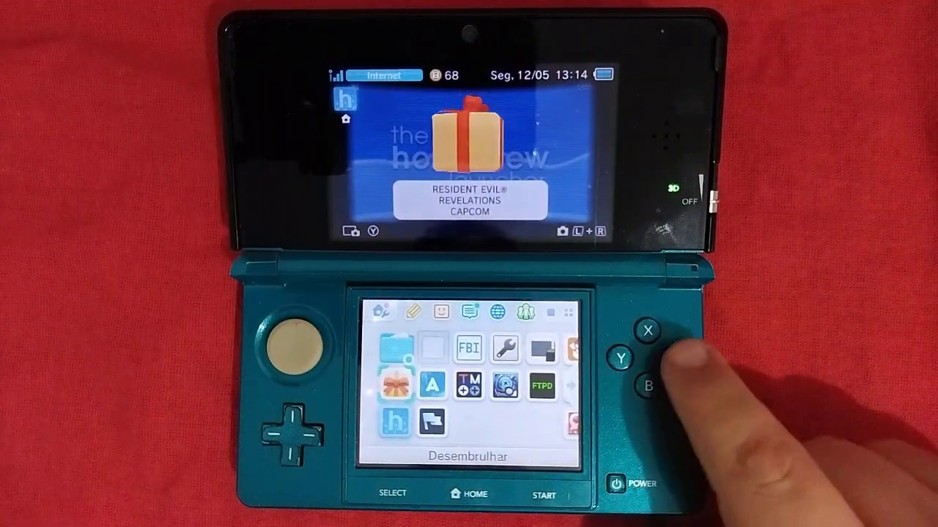
key(a)
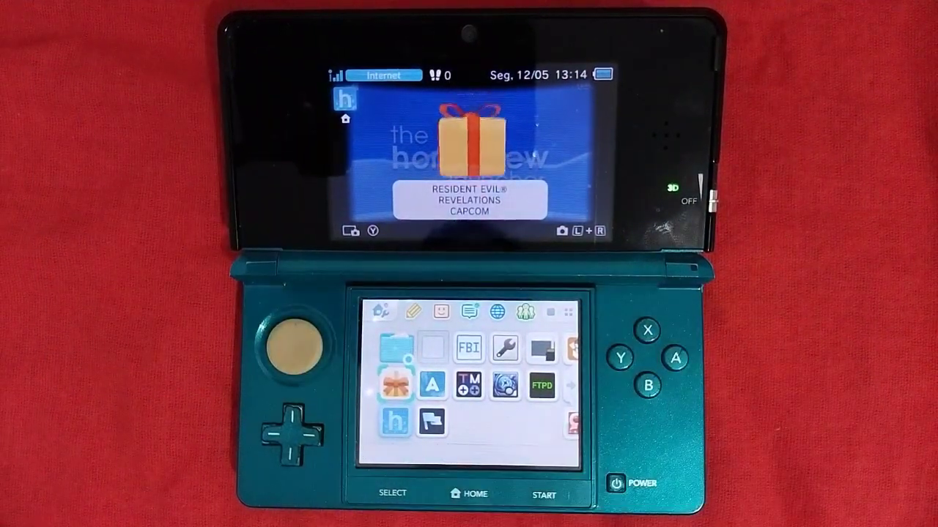